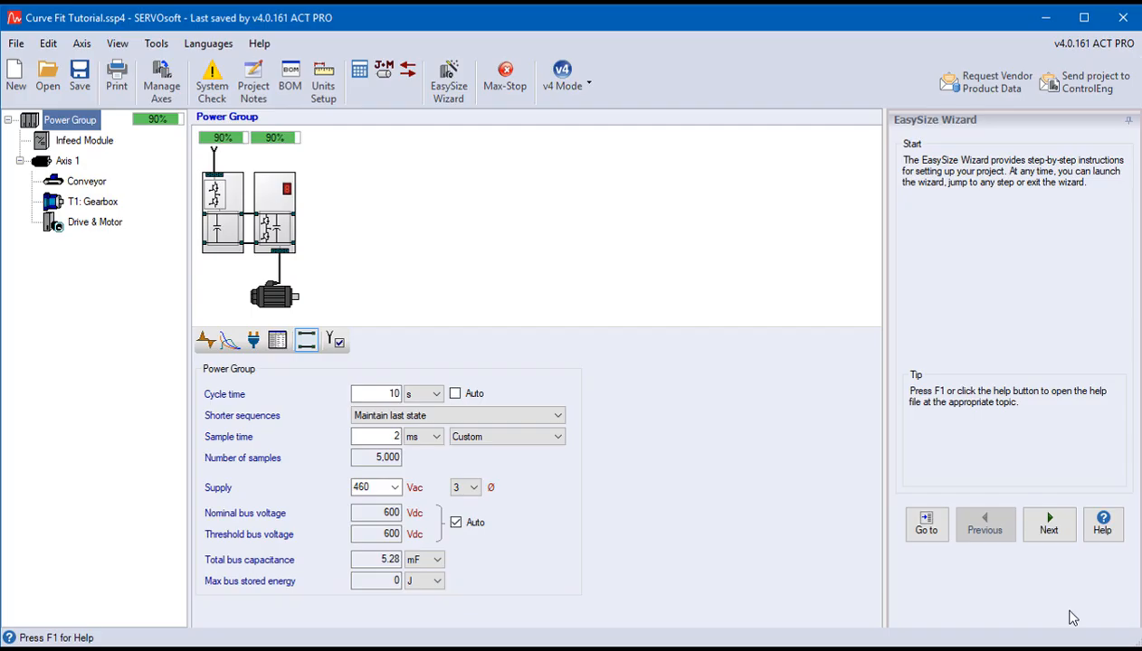
Step: Open the conveyor's motion sequence for Axis 1, check which profiles are selected, and view the profiles together with the move data
{"action": "left_click", "coordinate": [89, 183]}
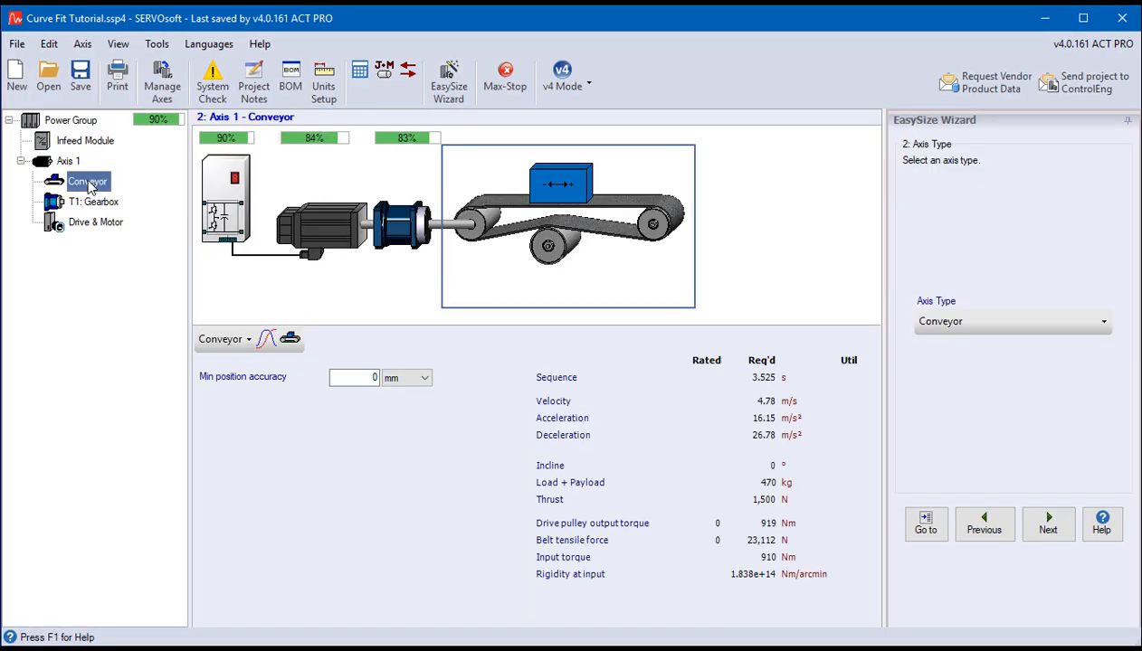
{"action": "left_click", "coordinate": [266, 339]}
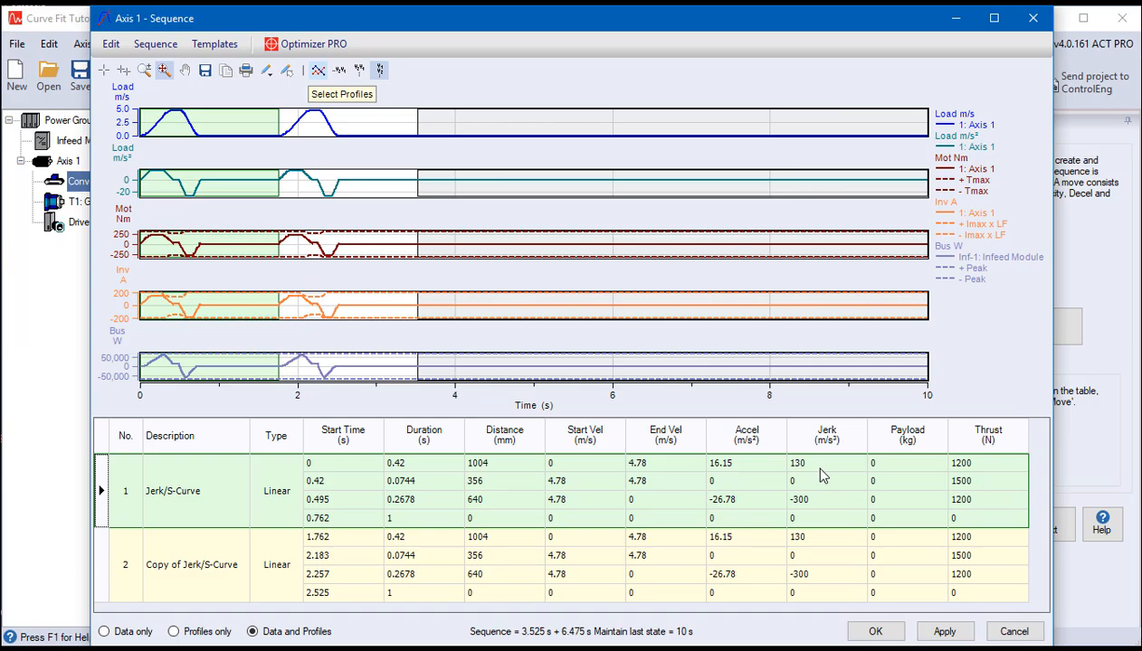
{"action": "left_click", "coordinate": [317, 71]}
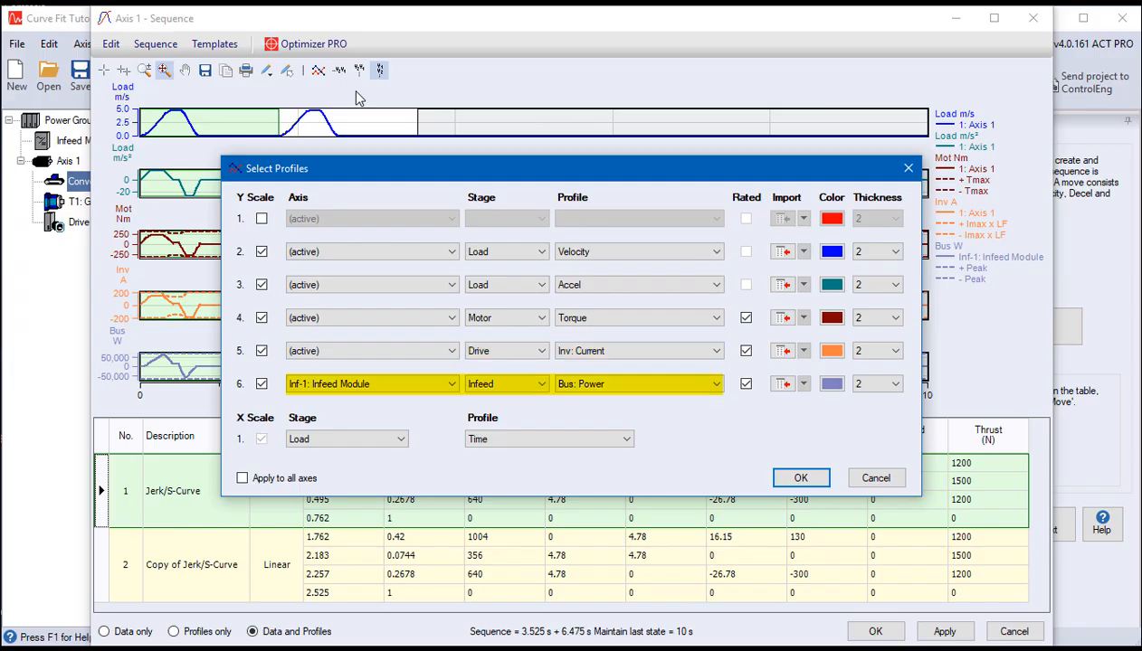
{"action": "left_click", "coordinate": [801, 477]}
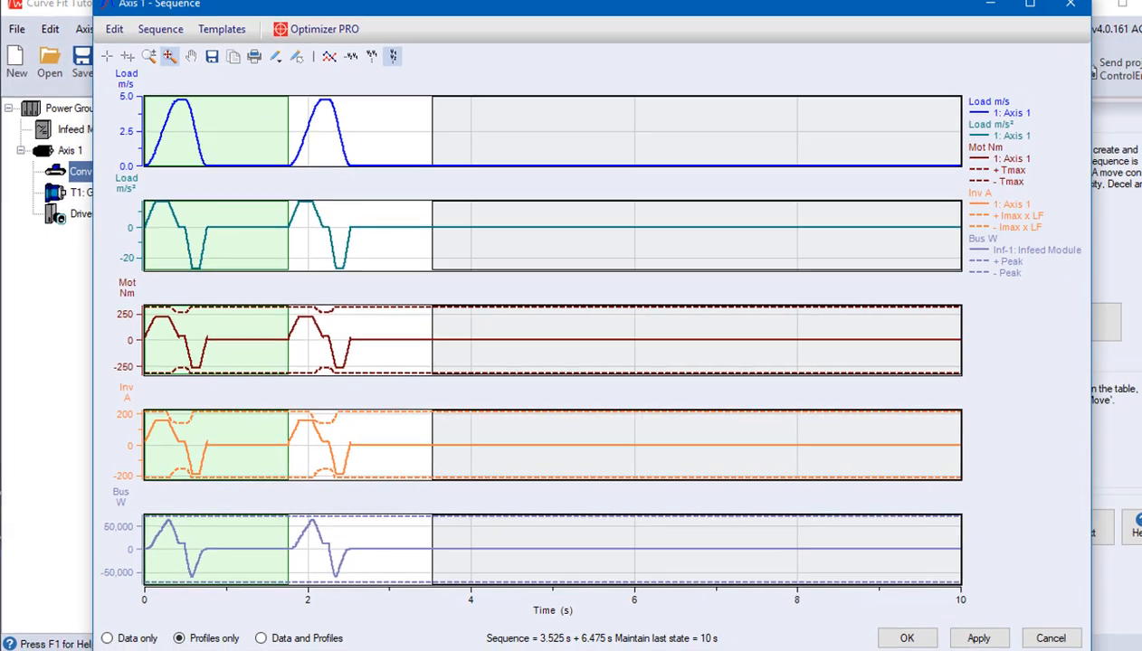
{"action": "left_click", "coordinate": [255, 633]}
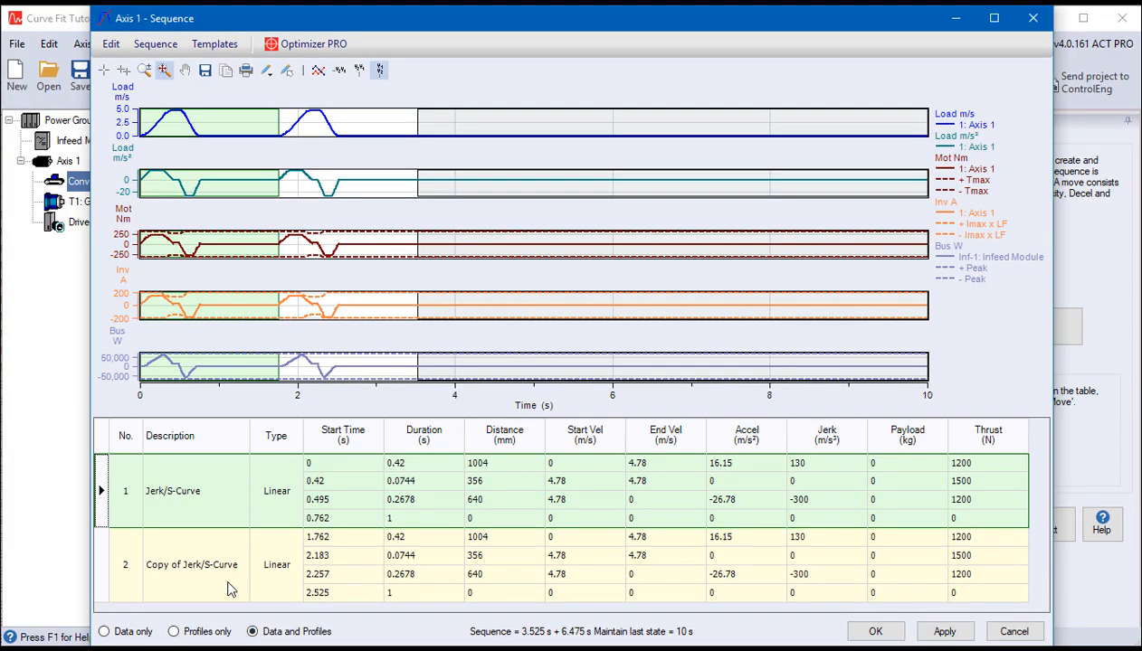
Step: Rename move 2 in the sequence as Curve Fit
{"action": "right_click", "coordinate": [218, 546]}
{"action": "left_click", "coordinate": [246, 553]}
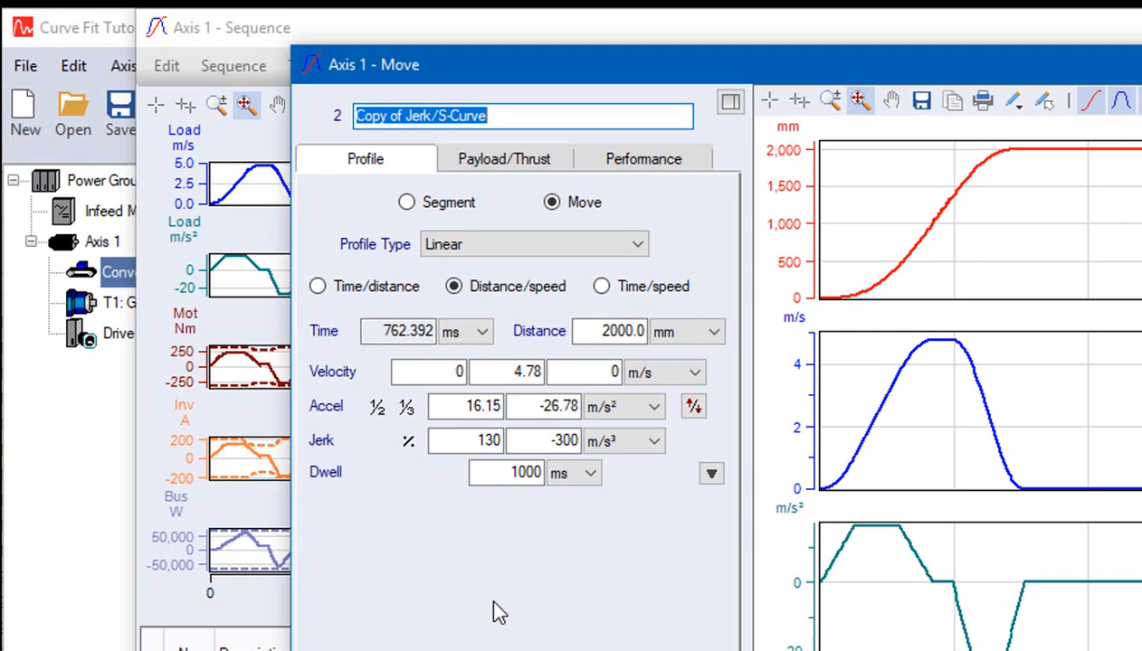
{"action": "type", "text": "Curve Fit"}
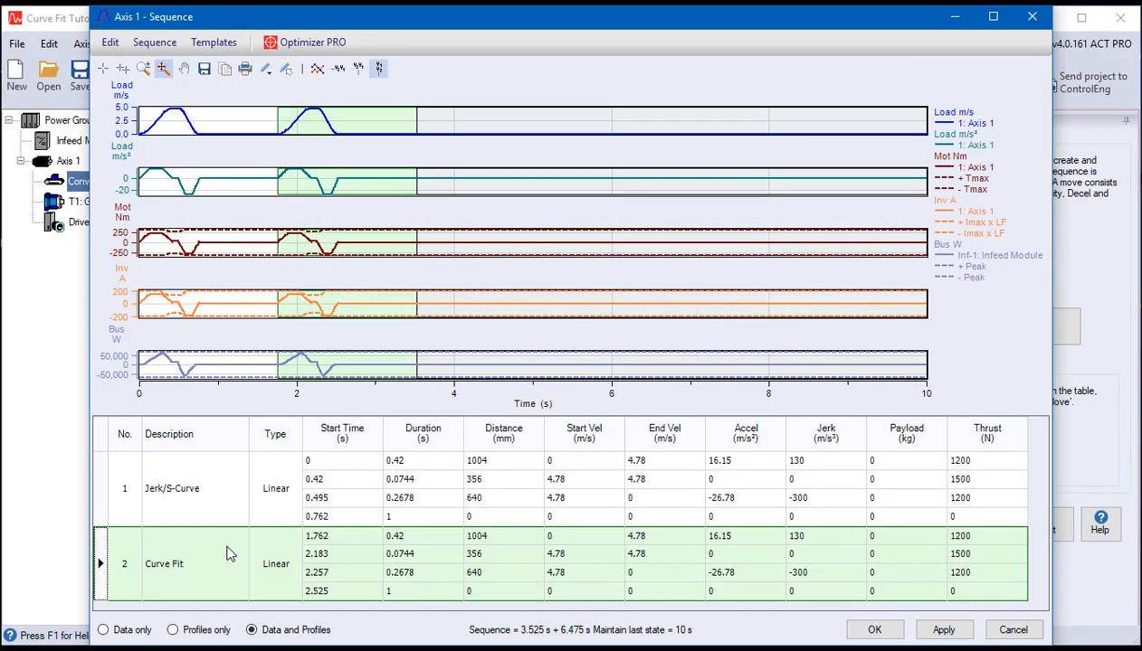
Step: Create and save a Poly 1-7 curve fit spline for the Curve Fit move, with the Infeed limit enabled and max jerk 350 m/s³
{"action": "right_click", "coordinate": [228, 553]}
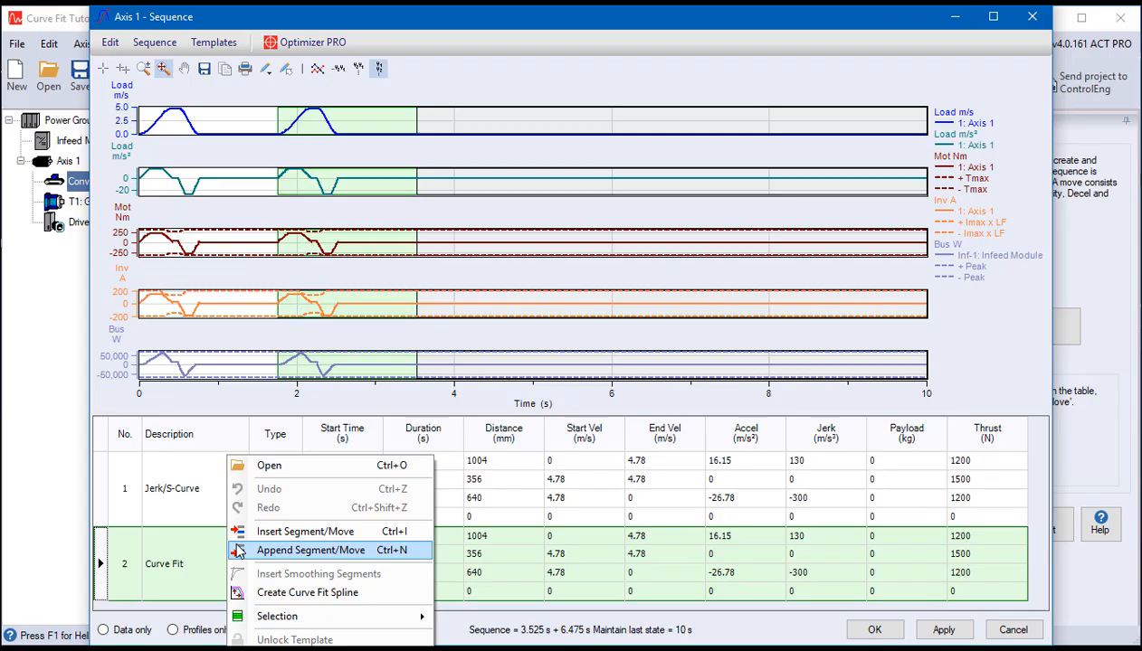
{"action": "left_click", "coordinate": [305, 593]}
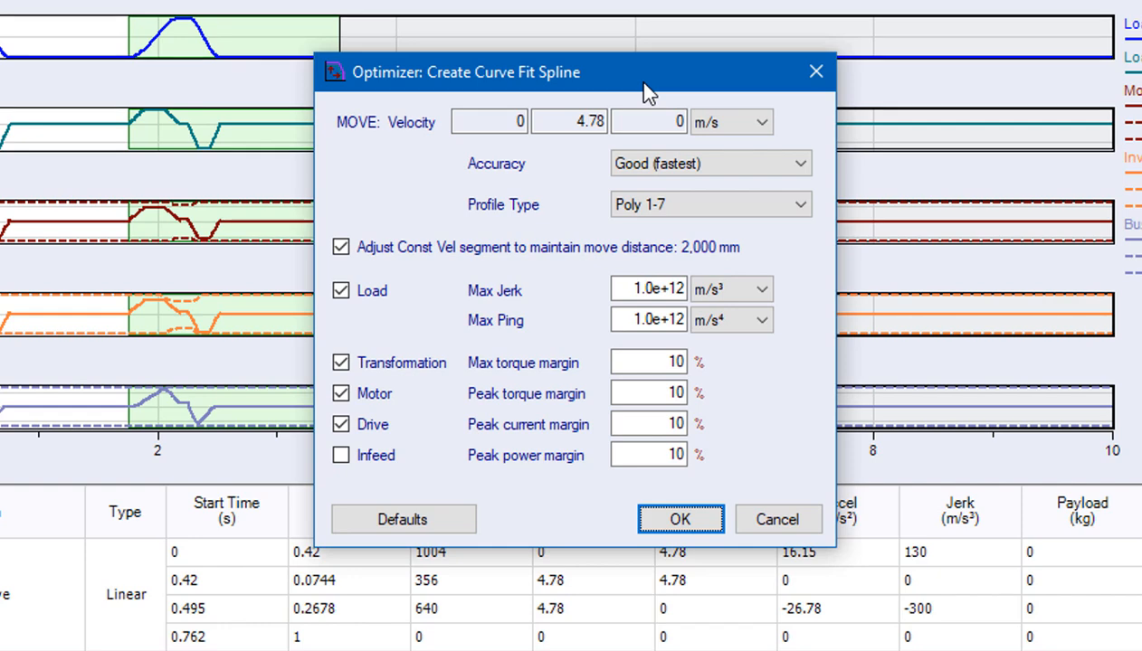
{"action": "left_click", "coordinate": [367, 455]}
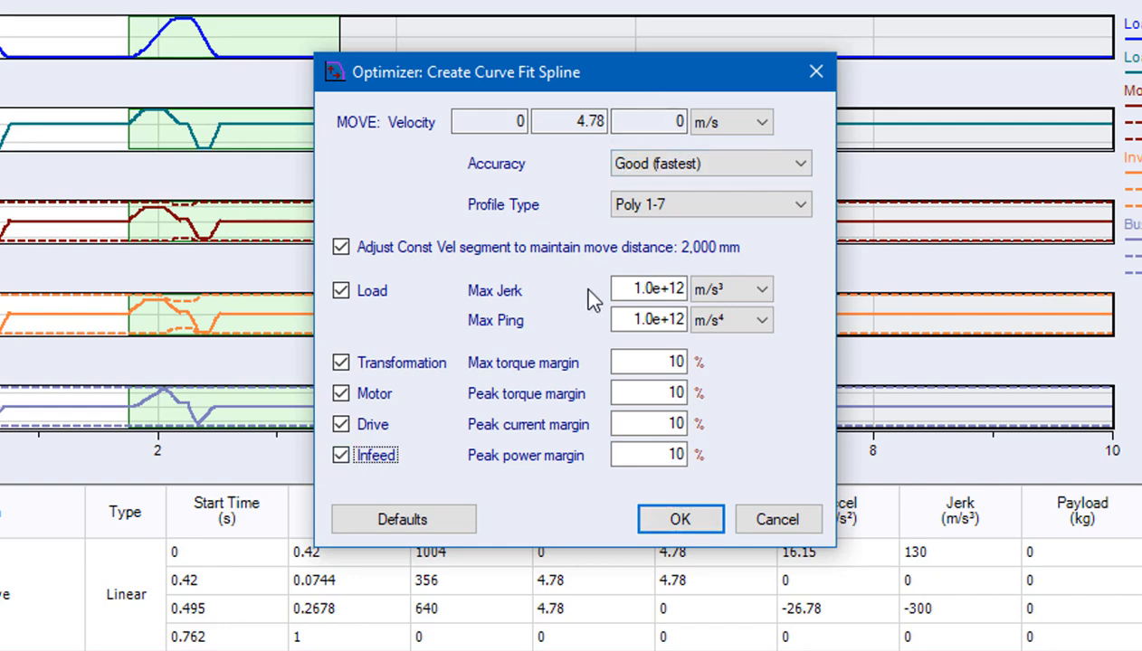
{"action": "double_click", "coordinate": [649, 289]}
{"action": "type", "text": "350"}
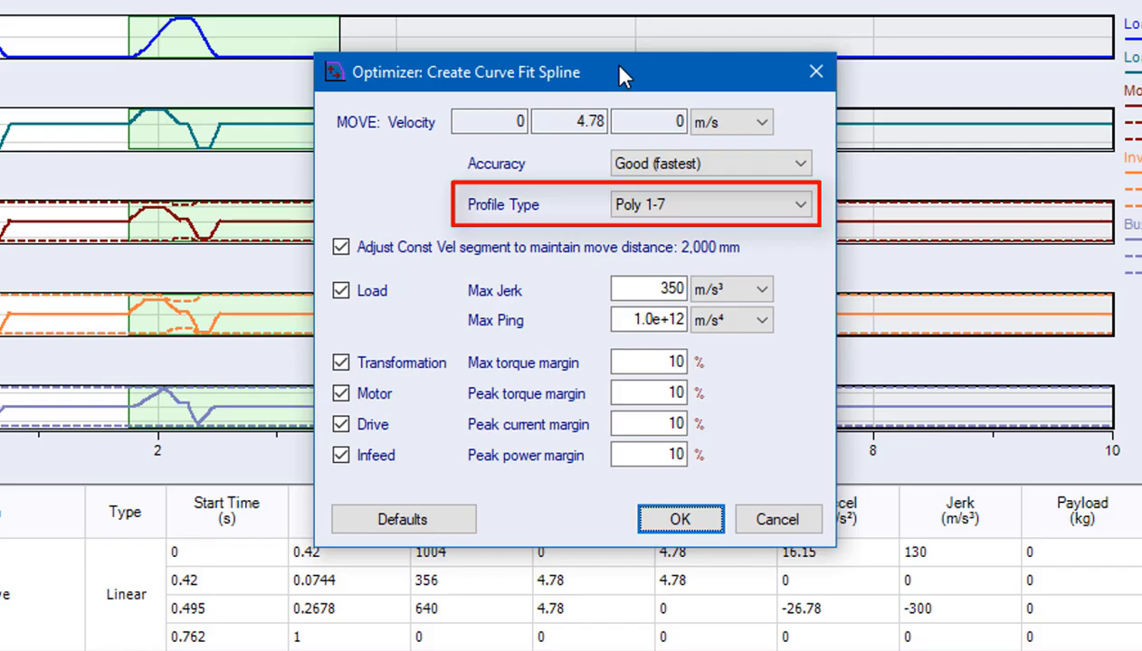
{"action": "left_click", "coordinate": [709, 201]}
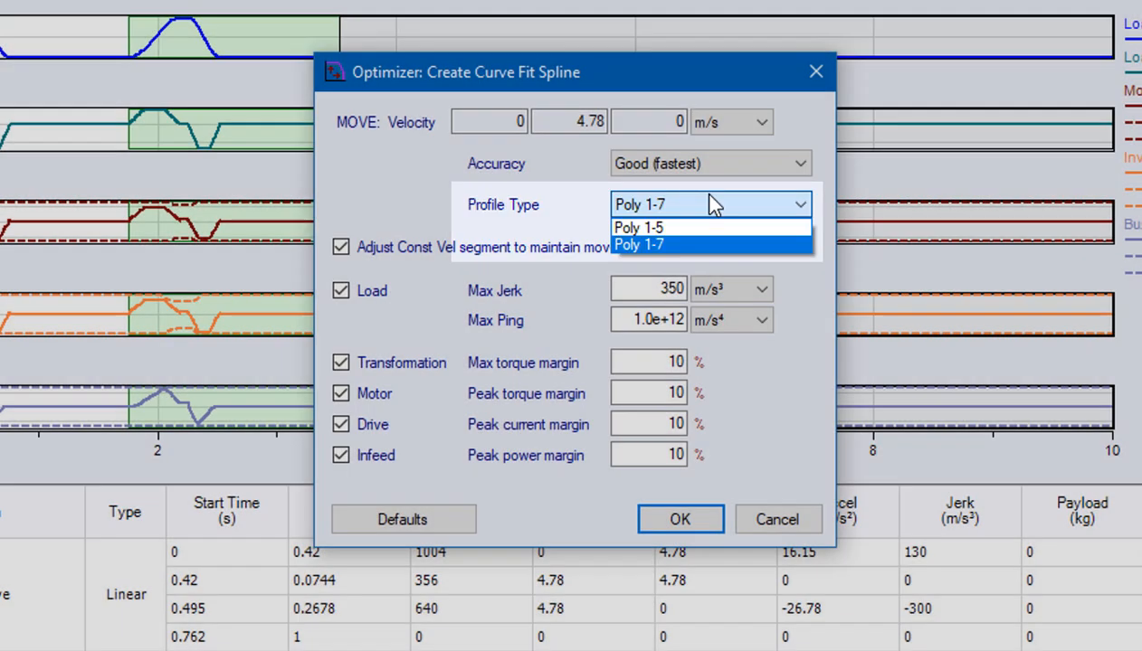
{"action": "left_click", "coordinate": [708, 203]}
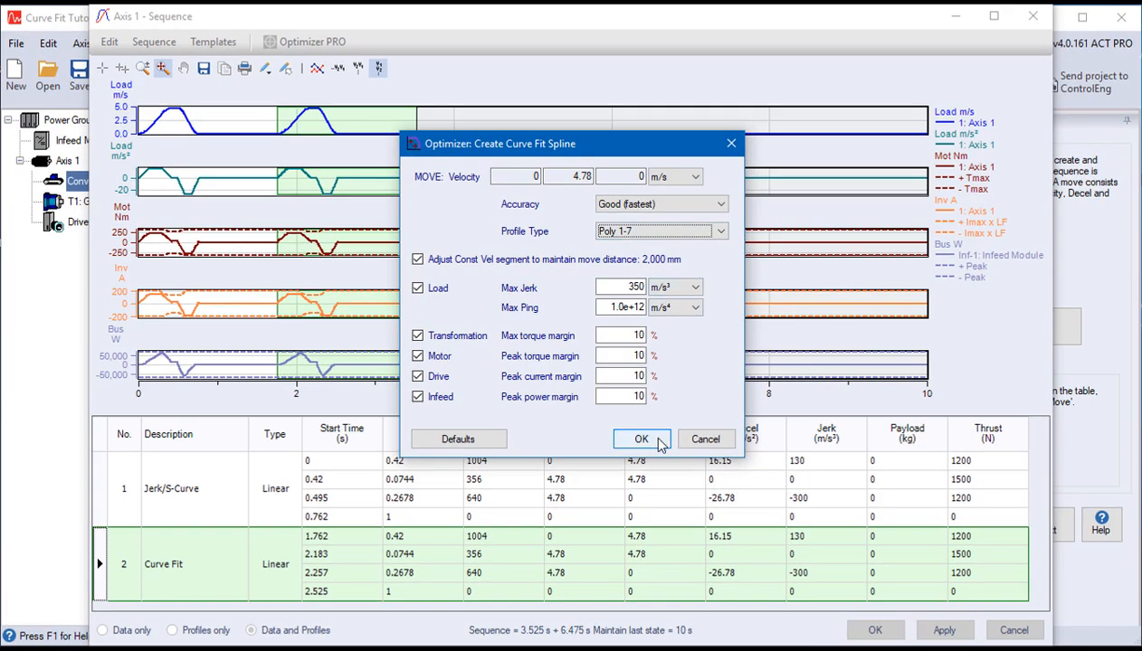
{"action": "left_click", "coordinate": [659, 462]}
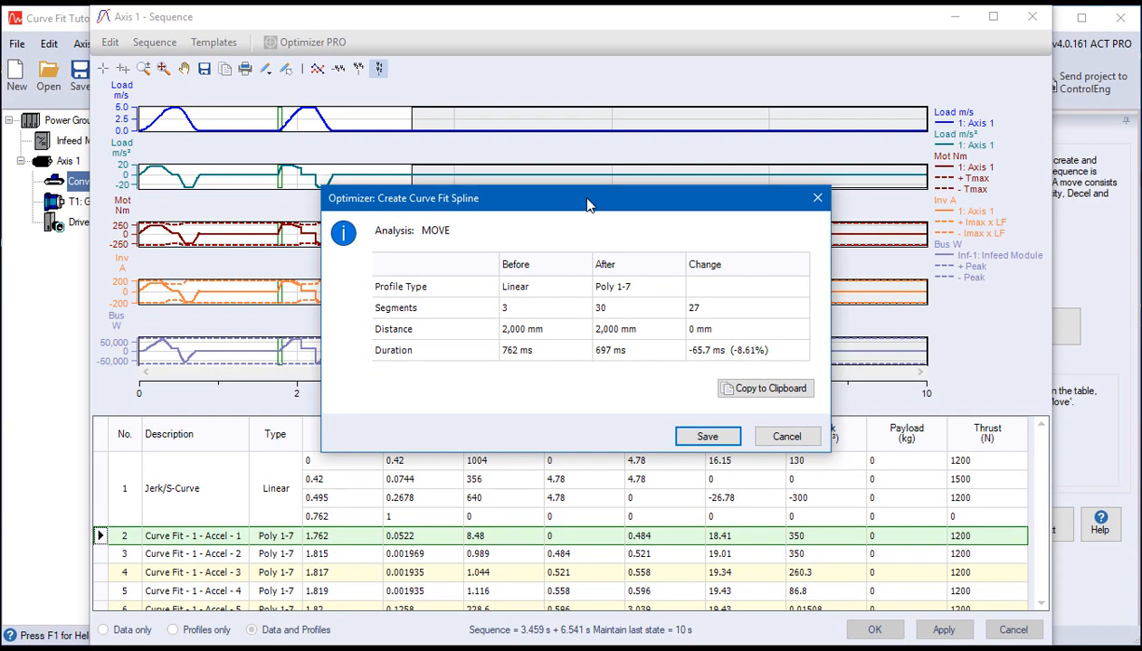
{"action": "left_click", "coordinate": [704, 438]}
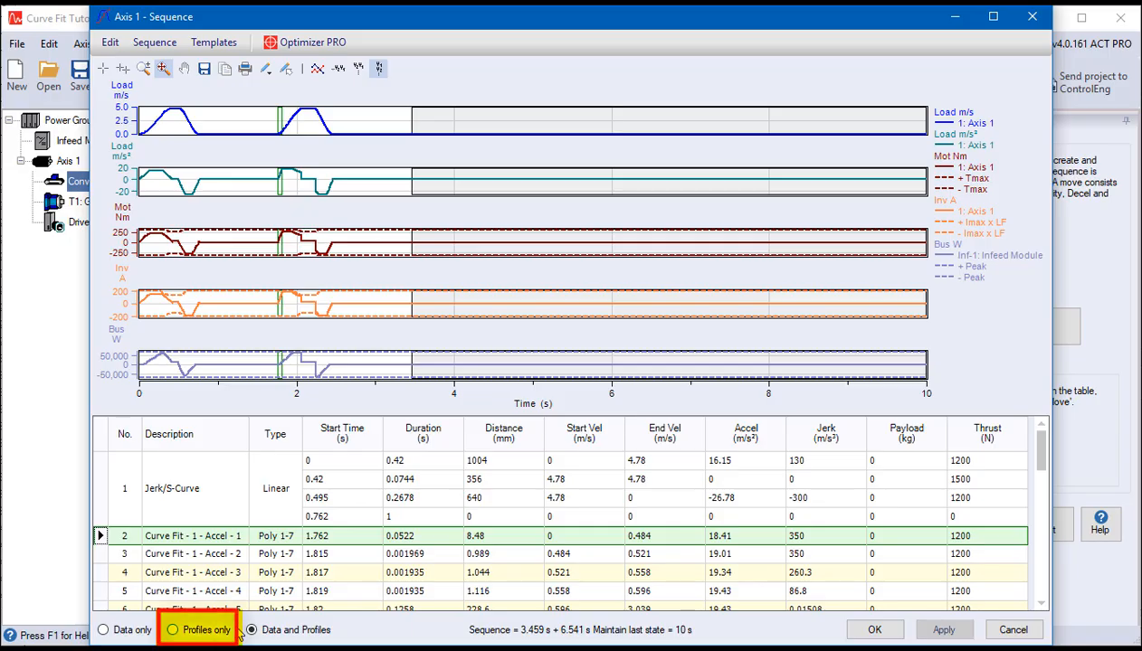
Step: Show only the profiles and enlarge the time range around the curve-fitted move
{"action": "left_click", "coordinate": [194, 630]}
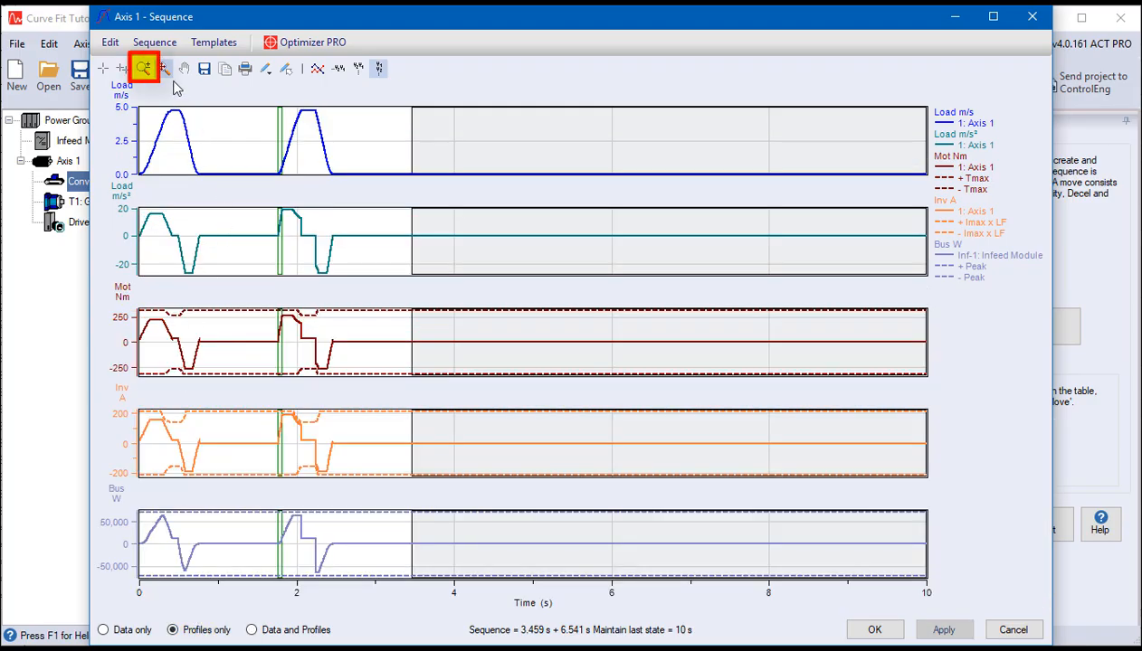
{"action": "left_click", "coordinate": [143, 69]}
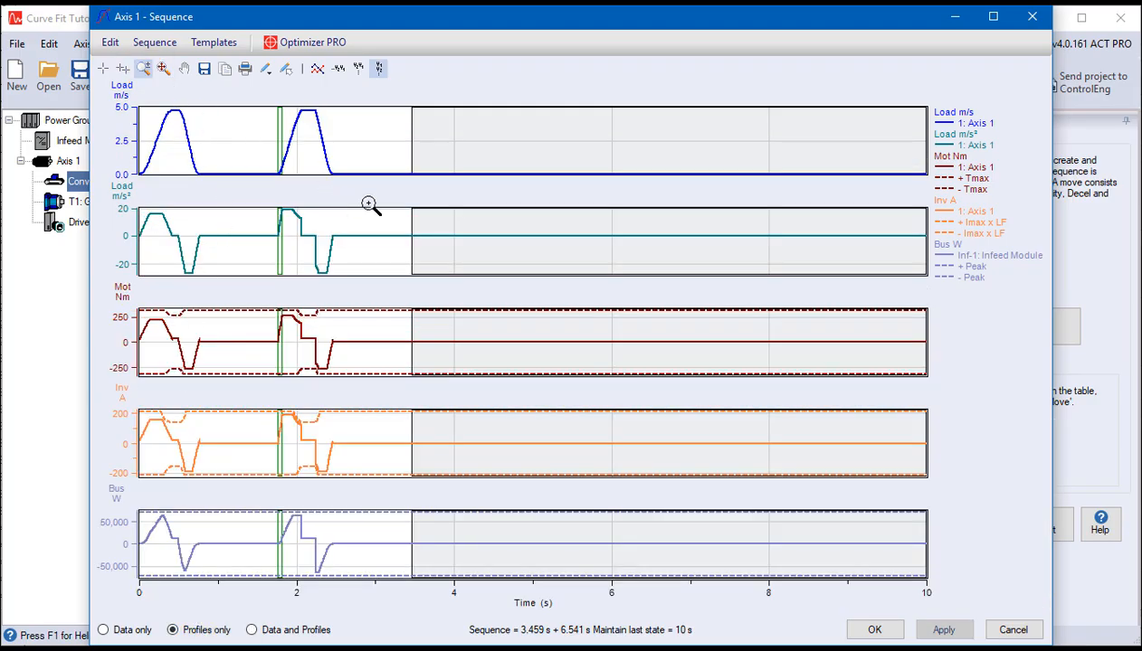
{"action": "left_click_drag", "start_coordinate": [360, 205], "coordinate": [264, 299]}
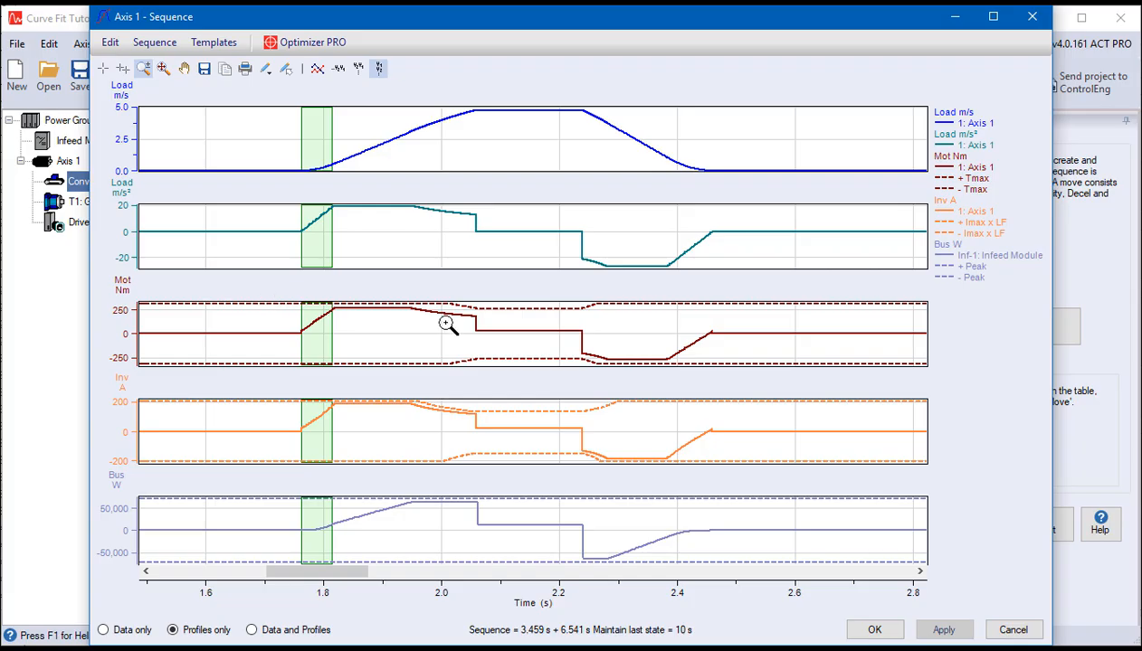
Step: Highlight the Axis 1 load velocity, load acceleration, motor torque and inverter current curves, and accept the sequence
{"action": "left_click", "coordinate": [940, 212]}
{"action": "left_click", "coordinate": [945, 168]}
{"action": "left_click", "coordinate": [944, 144]}
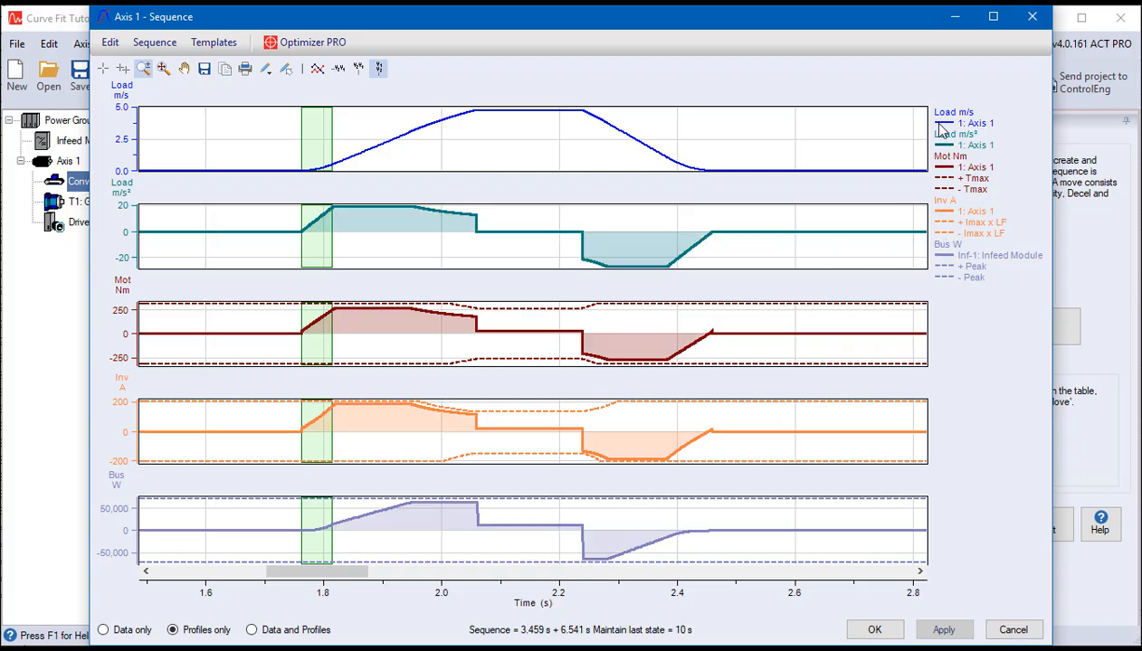
{"action": "left_click", "coordinate": [941, 123]}
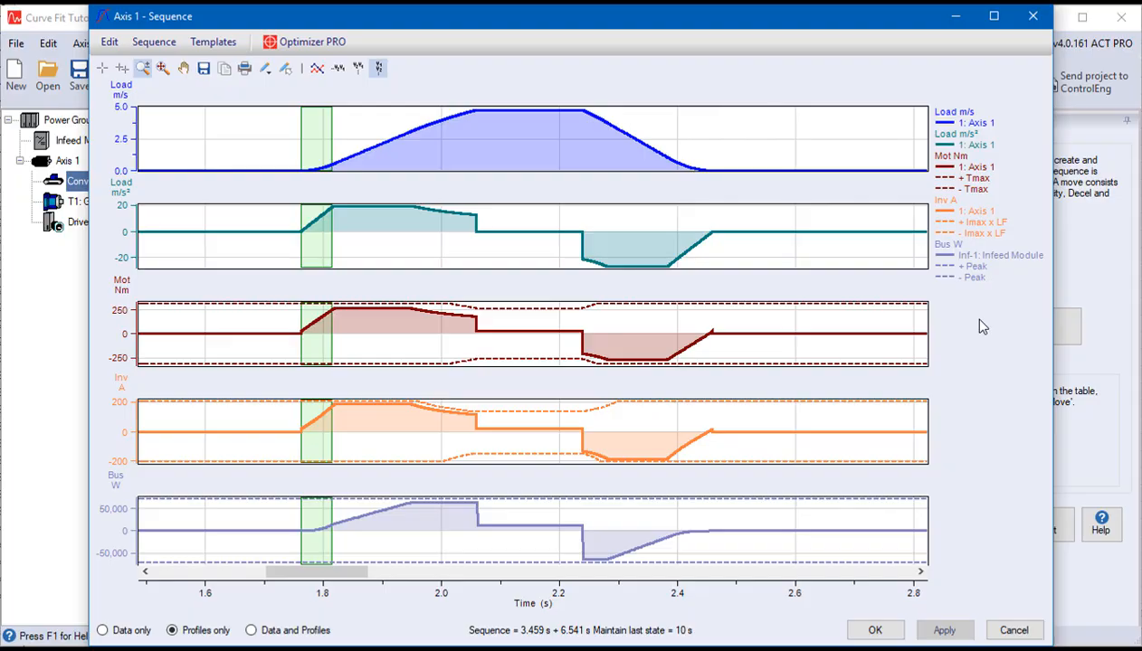
{"action": "left_click", "coordinate": [884, 630]}
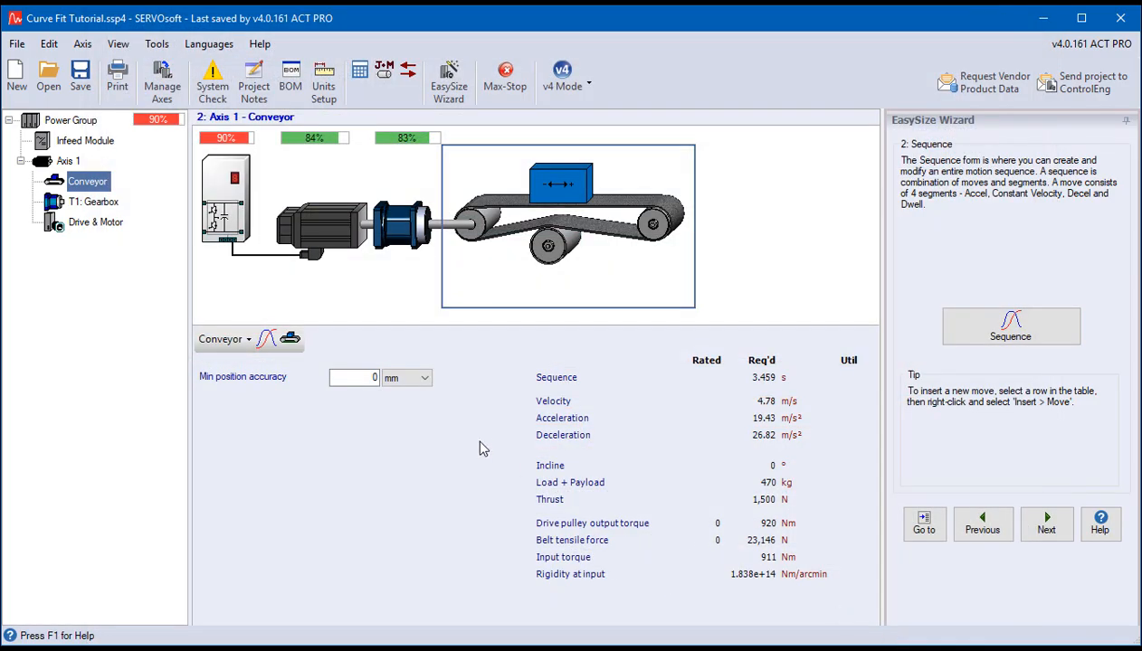
Step: Open the motor and inverter performance chart for Axis 1 and show only the 2 - 31 Spline curves
{"action": "left_click", "coordinate": [116, 222]}
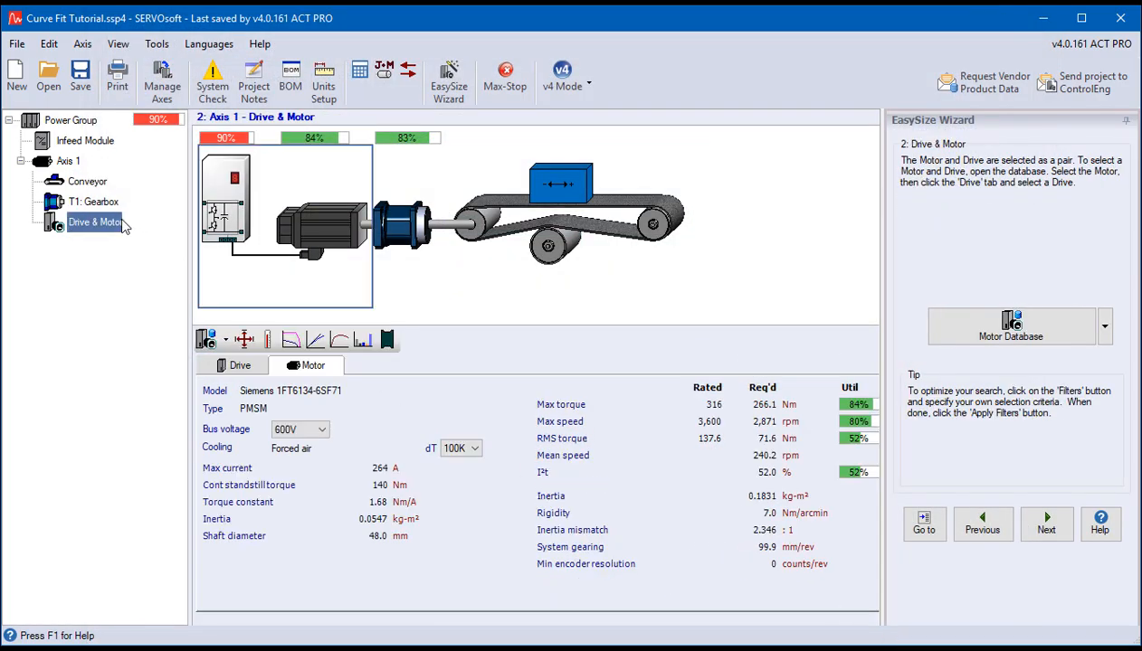
{"action": "left_click", "coordinate": [290, 339]}
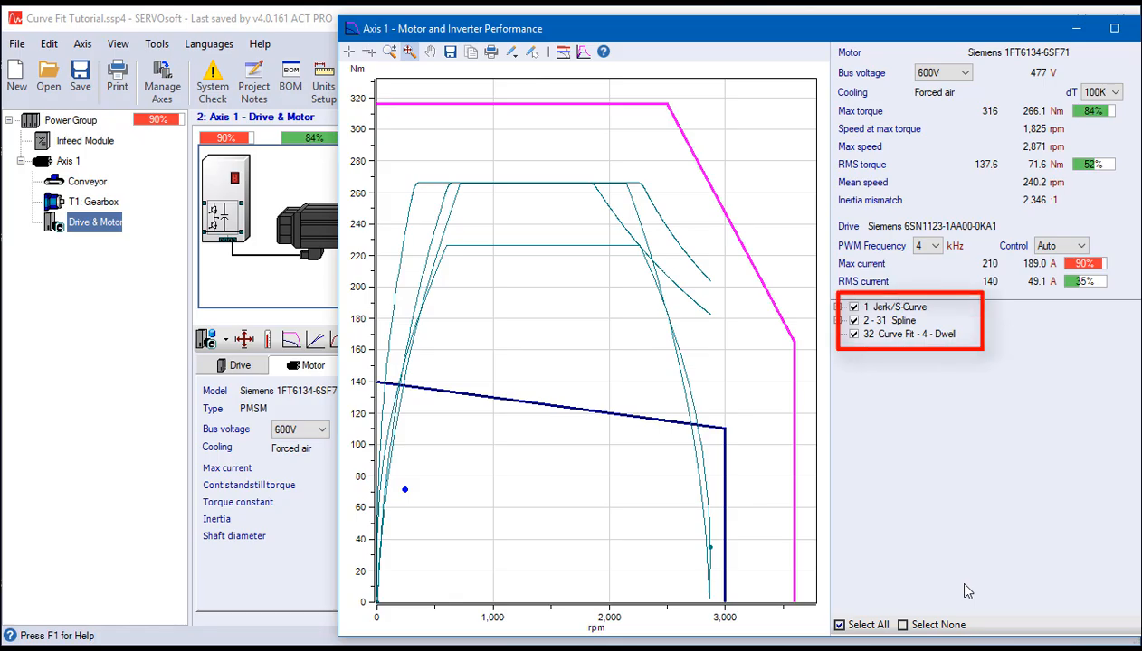
{"action": "left_click", "coordinate": [853, 334]}
{"action": "left_click", "coordinate": [854, 308]}
{"action": "left_click", "coordinate": [879, 321]}
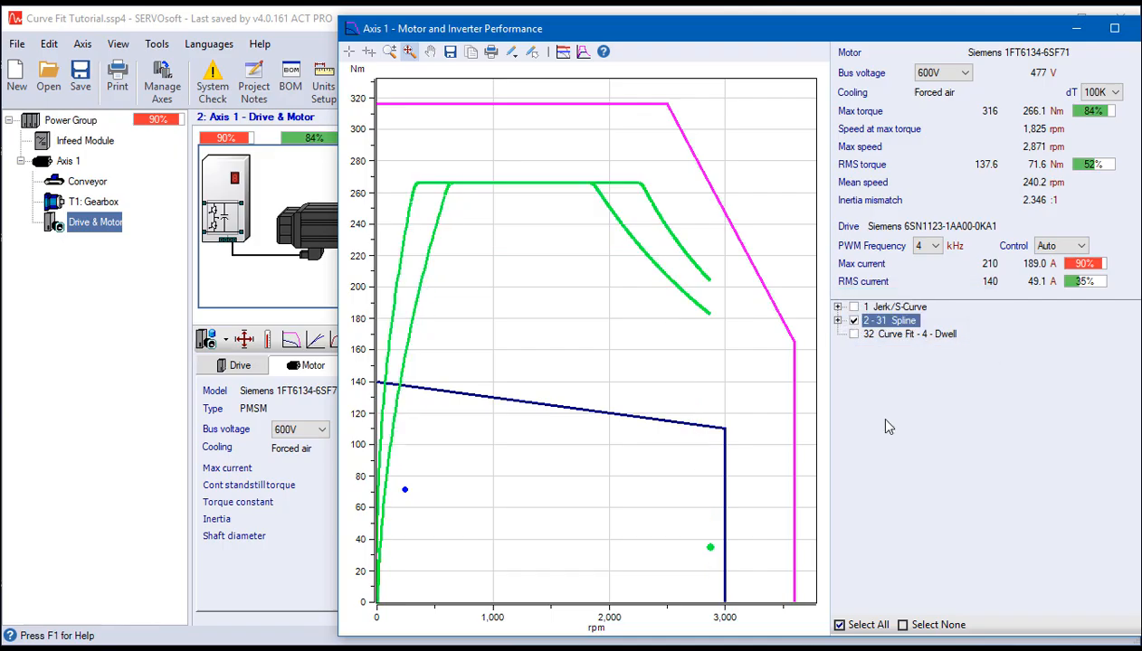
{"action": "left_click", "coordinate": [562, 52]}
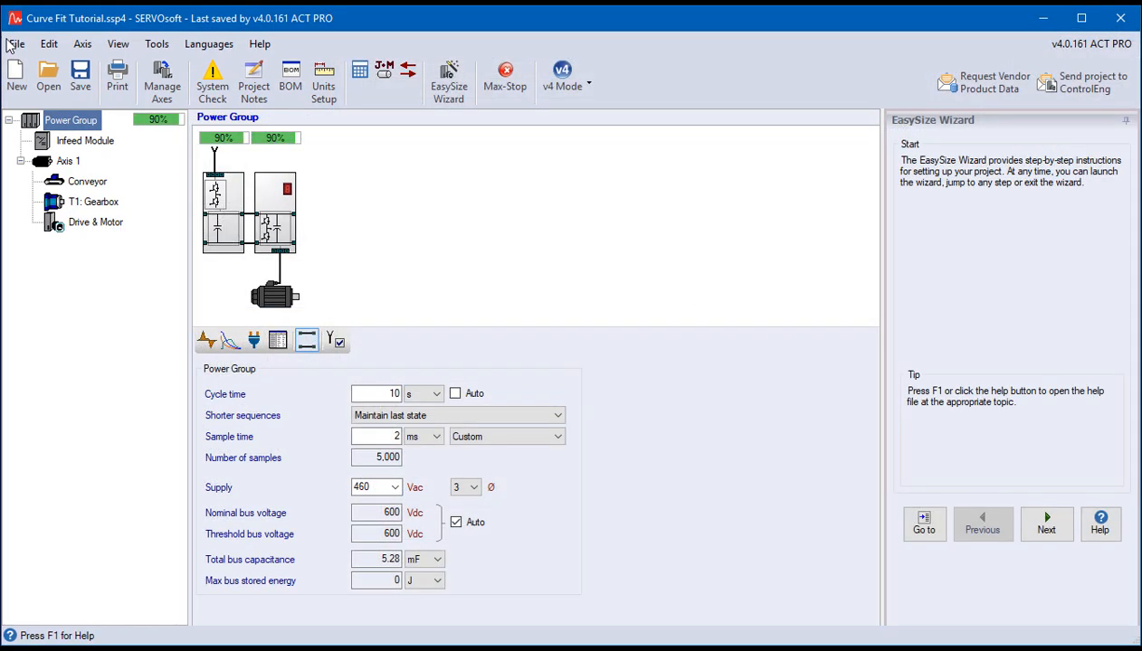
Step: Reopen the recent project Curve Fit Tutorial.ssp4 and open the conveyor's motion sequence
{"action": "left_click", "coordinate": [18, 43]}
{"action": "mouse_move", "coordinate": [100, 125]}
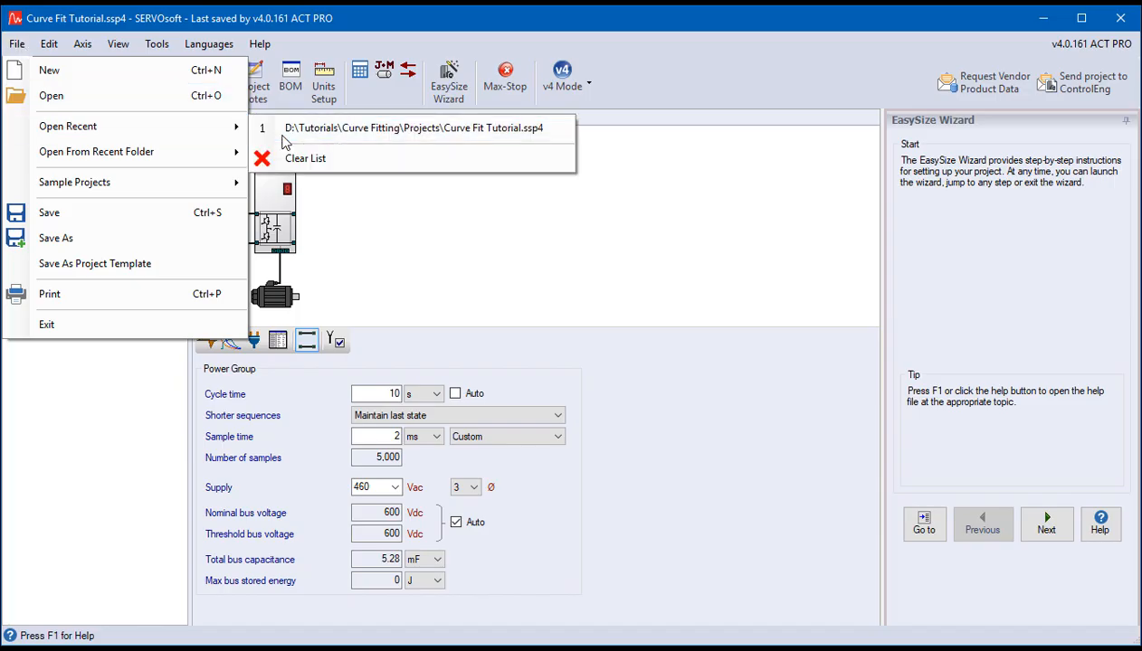
{"action": "left_click", "coordinate": [276, 124]}
{"action": "left_click", "coordinate": [94, 187]}
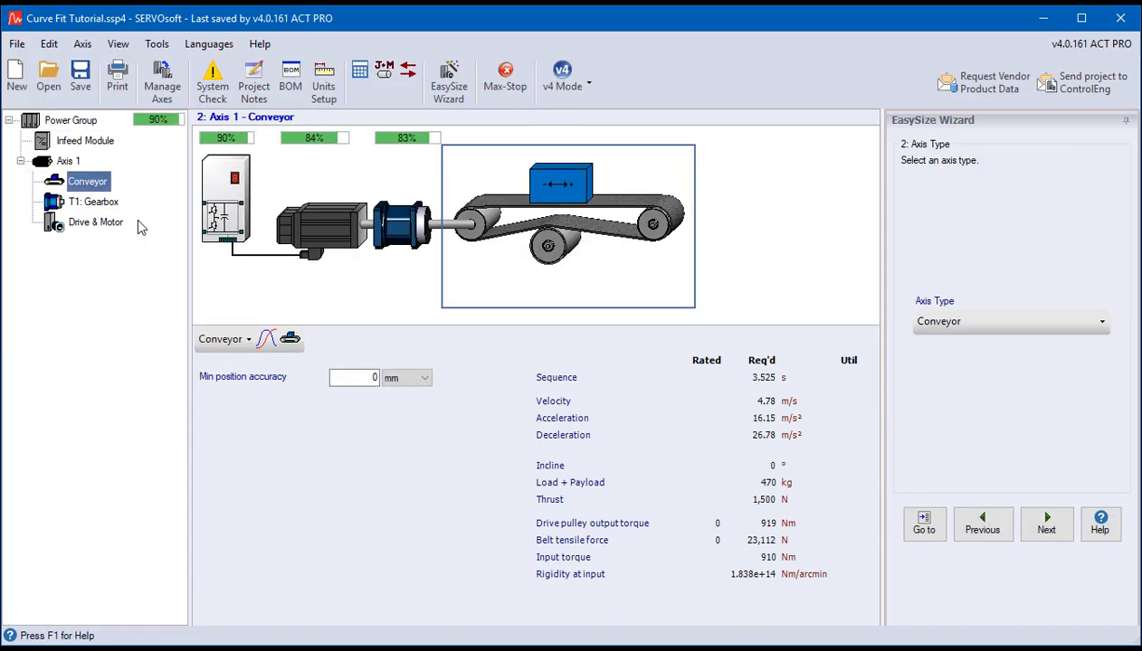
{"action": "left_click", "coordinate": [267, 349]}
Step: Rename move 2, the copy of the Jerk/S-Curve move, as Curve Fit and set its travel velocity to 5.25 m/s
{"action": "left_click", "coordinate": [246, 547]}
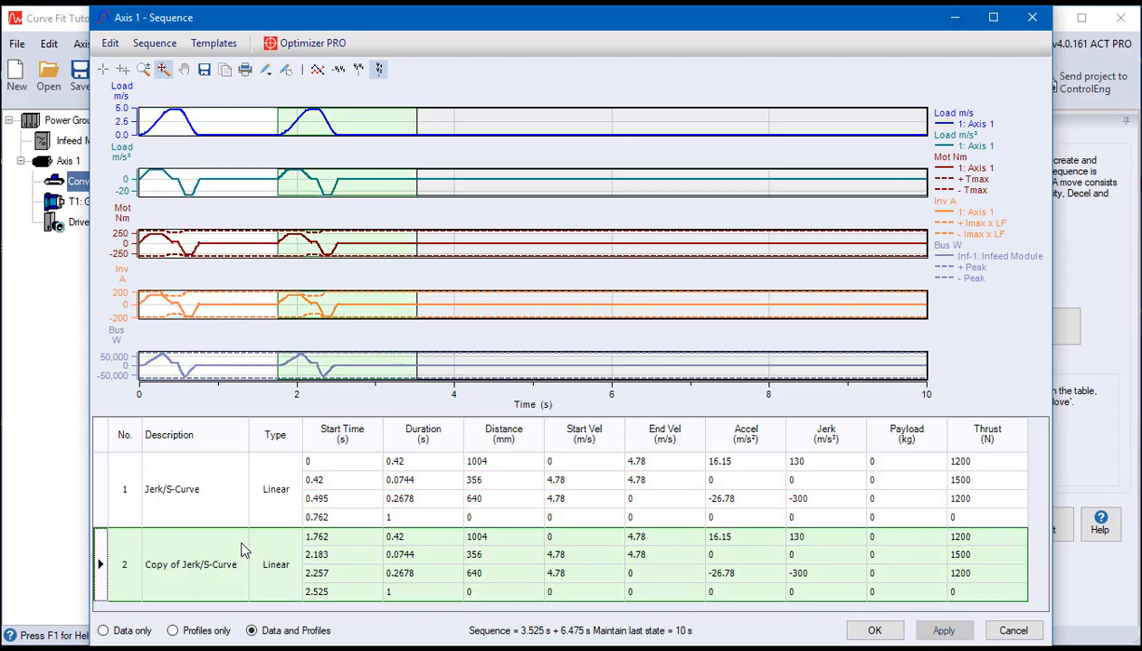
{"action": "right_click", "coordinate": [244, 547]}
{"action": "left_click", "coordinate": [271, 472]}
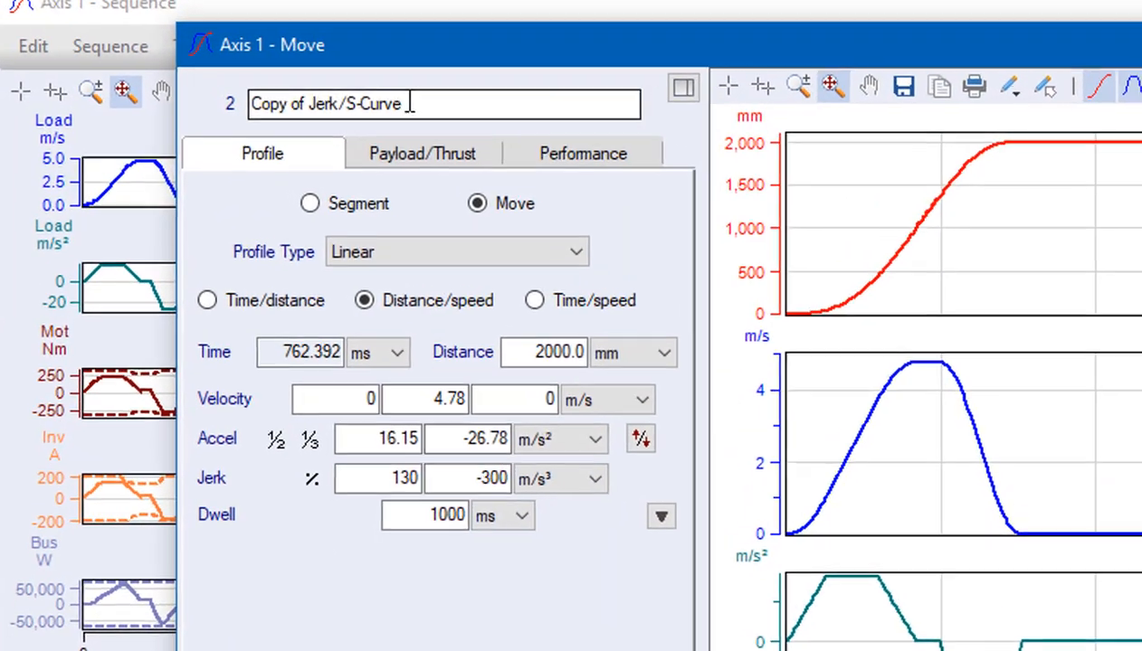
{"action": "type", "text": "Curve Fit"}
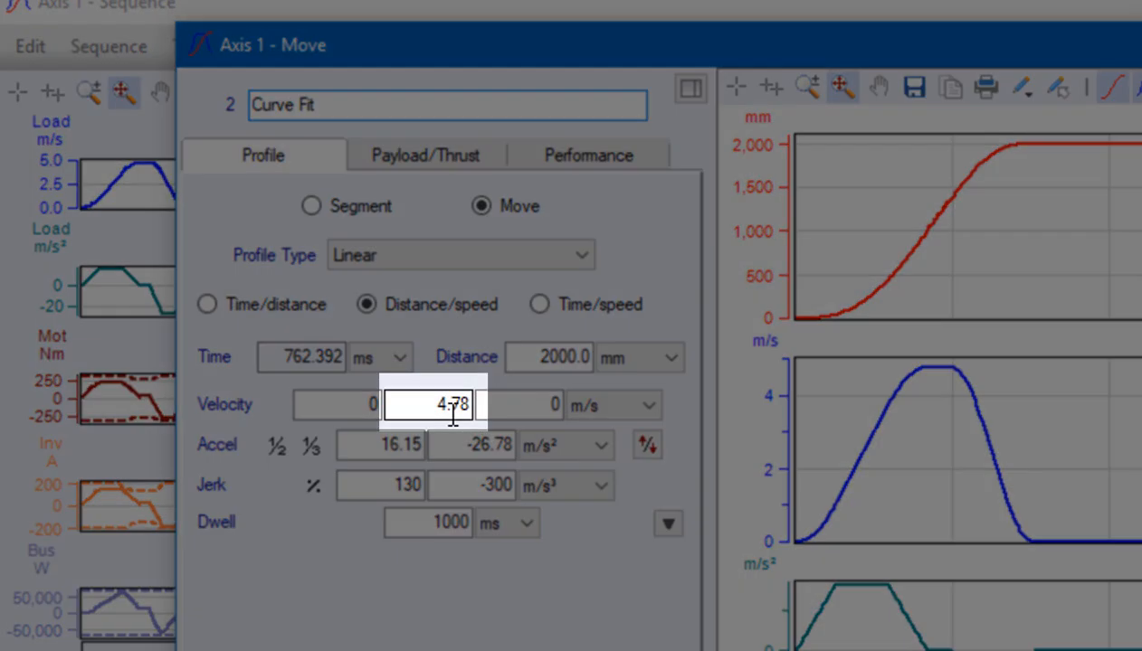
{"action": "double_click", "coordinate": [439, 410]}
{"action": "type", "text": "5.25"}
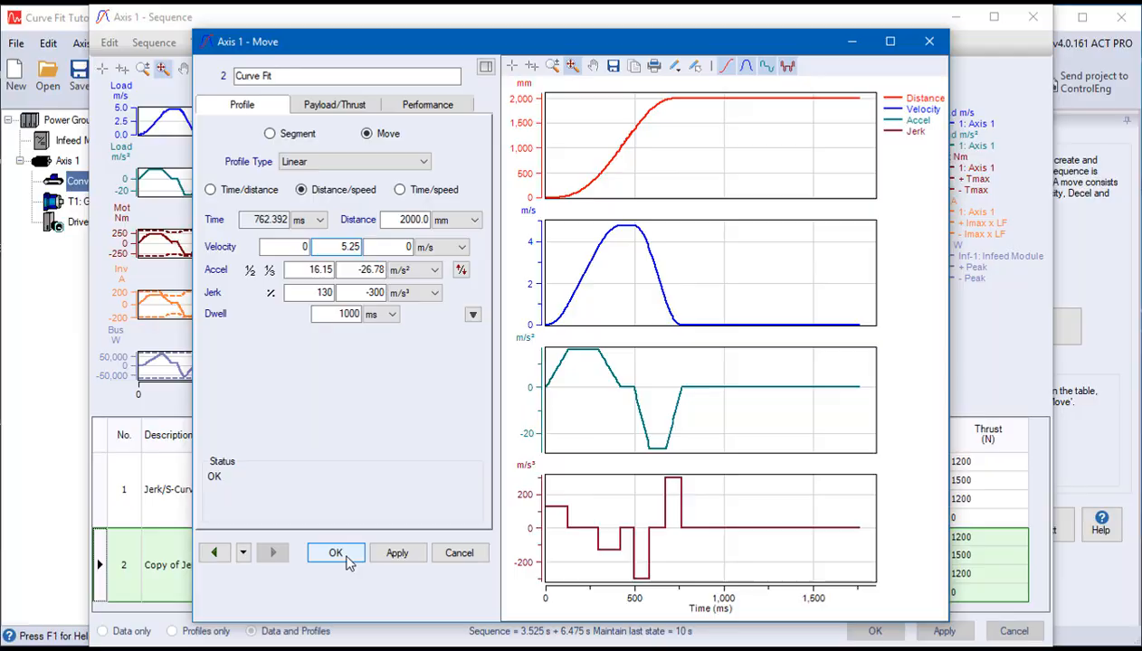
{"action": "left_click", "coordinate": [435, 639]}
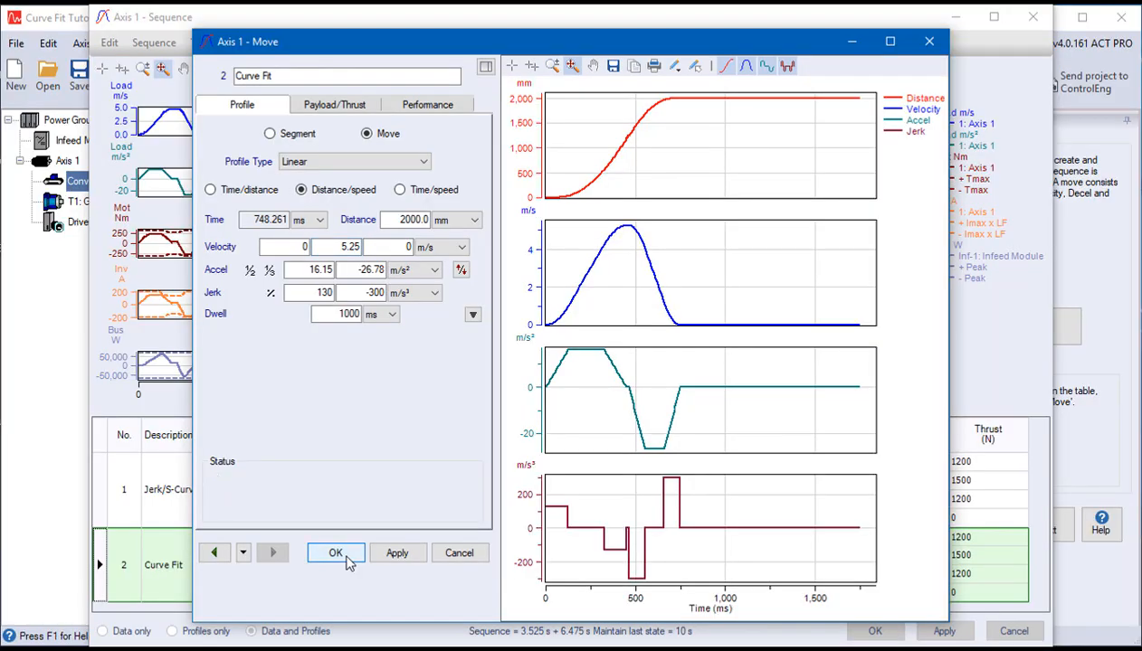
Step: Create and save a curve fit spline for move 2, including the infeed limit and a max jerk of 350 m/s³
{"action": "right_click", "coordinate": [225, 538]}
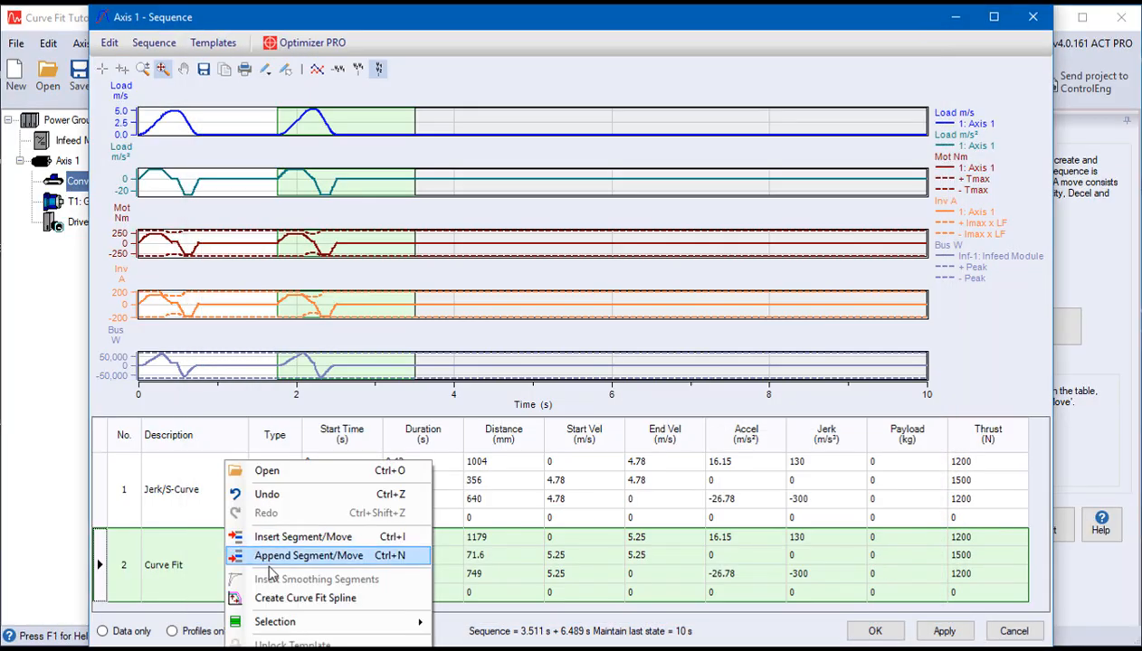
{"action": "left_click", "coordinate": [283, 602]}
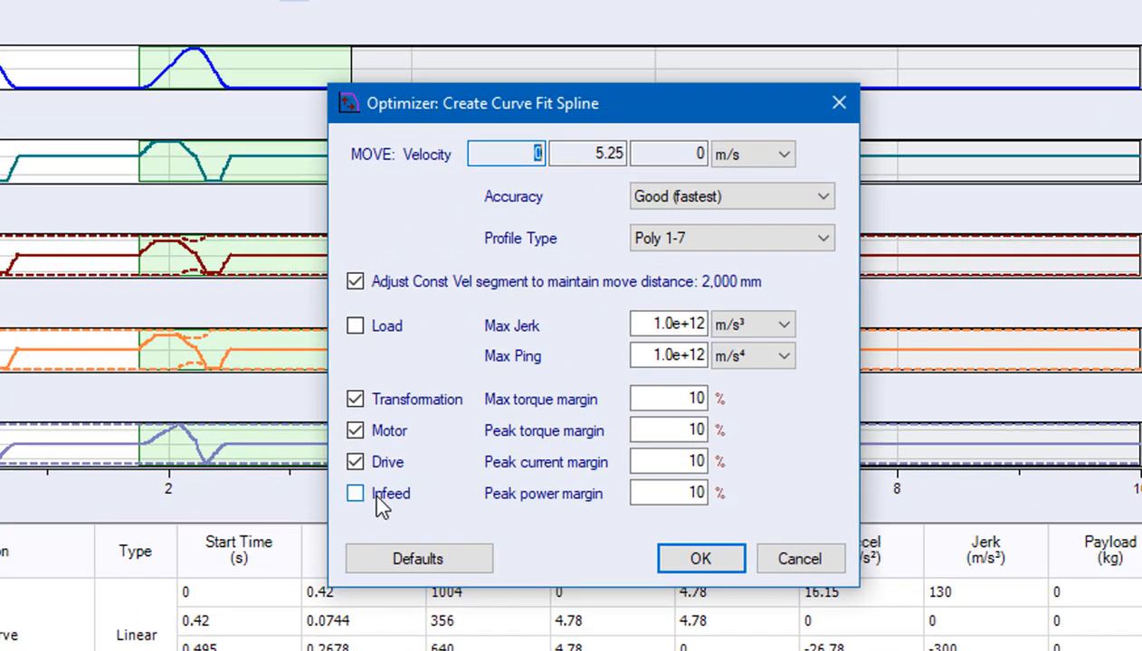
{"action": "left_click_drag", "start_coordinate": [639, 323], "coordinate": [731, 320]}
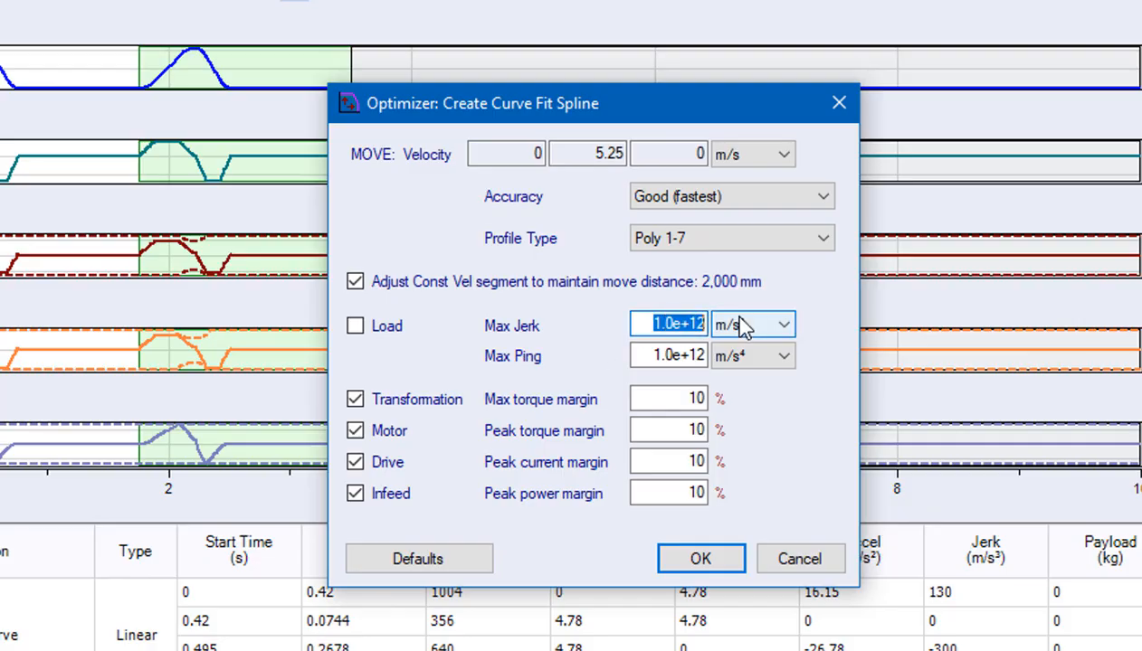
{"action": "type", "text": "350"}
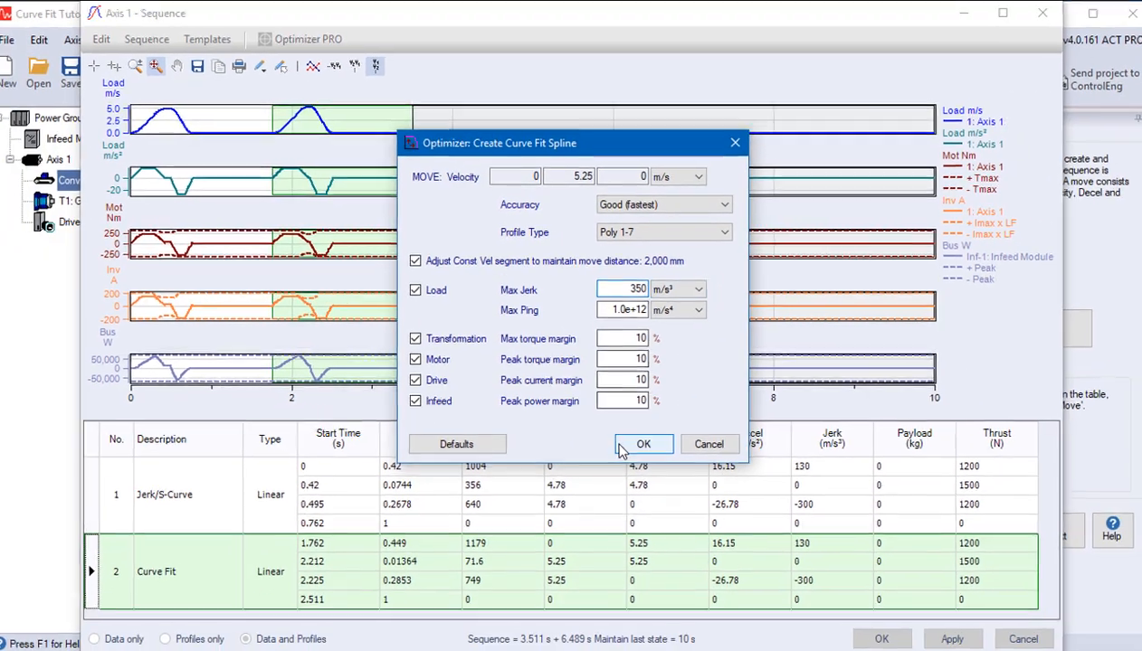
{"action": "left_click", "coordinate": [699, 561]}
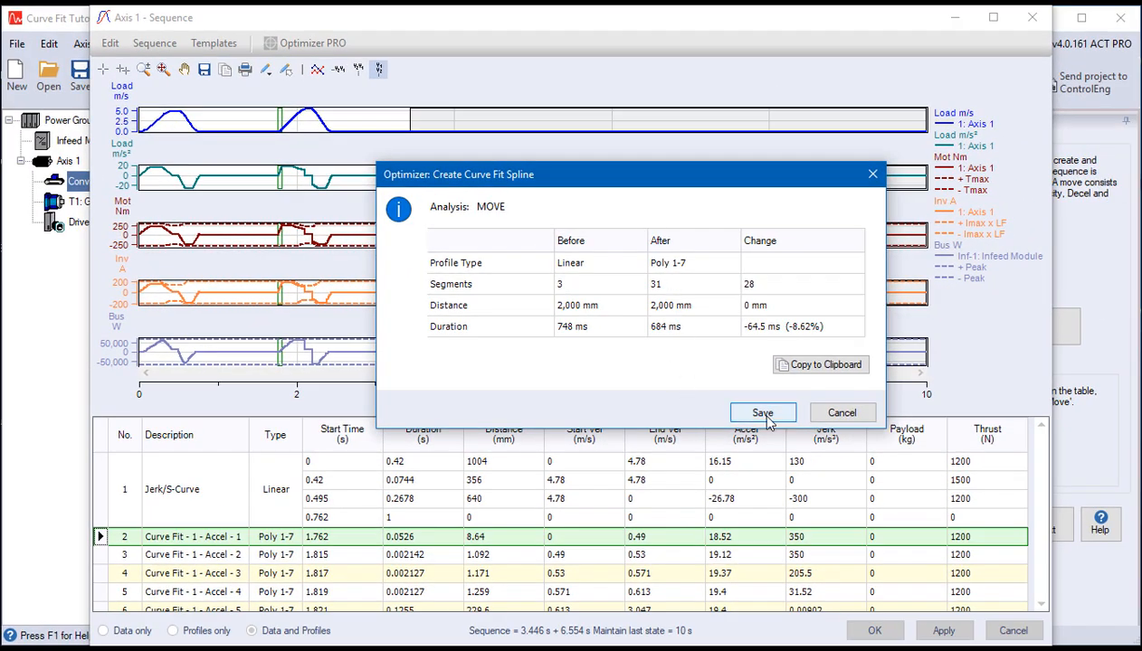
{"action": "left_click", "coordinate": [762, 413]}
Step: Show only the profiles, enlarge the optimized second move, and highlight its bus power, inverter current, motor torque, load acceleration and velocity curves
{"action": "left_click", "coordinate": [192, 631]}
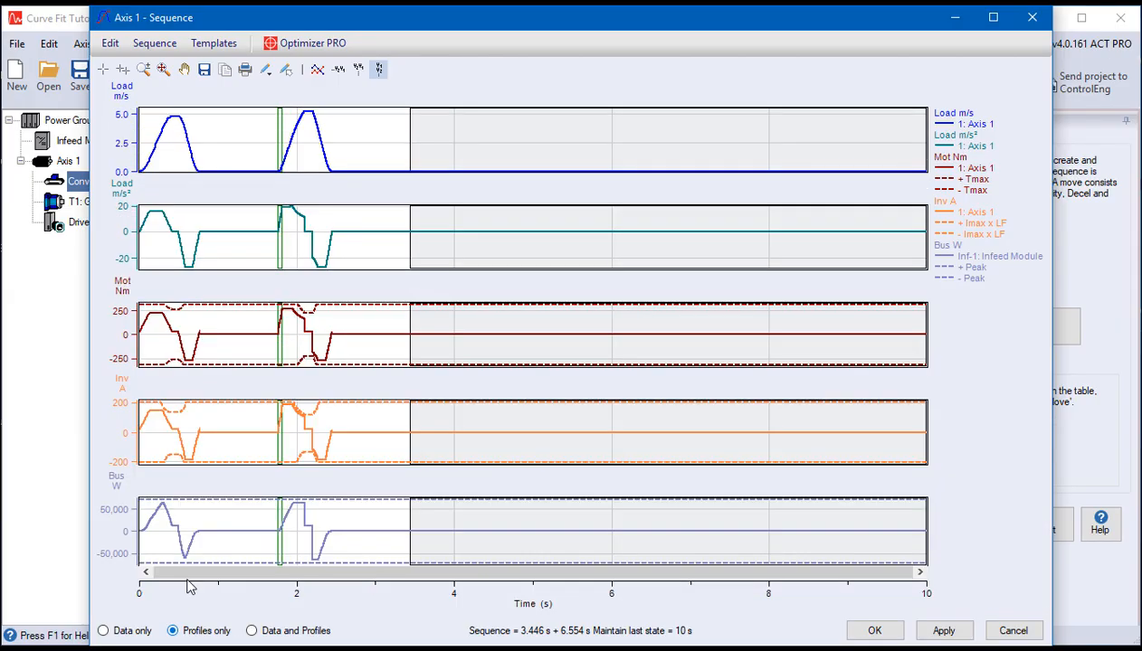
{"action": "left_click", "coordinate": [143, 69]}
{"action": "left_click_drag", "start_coordinate": [356, 97], "coordinate": [258, 288]}
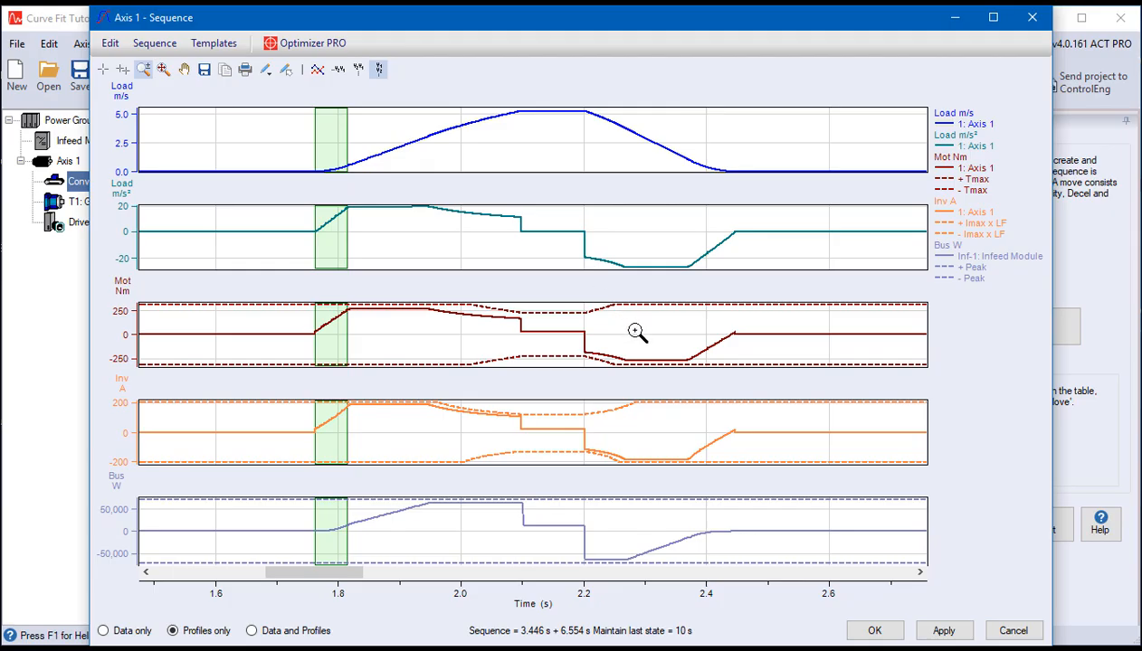
{"action": "left_click", "coordinate": [942, 256]}
{"action": "left_click", "coordinate": [944, 214]}
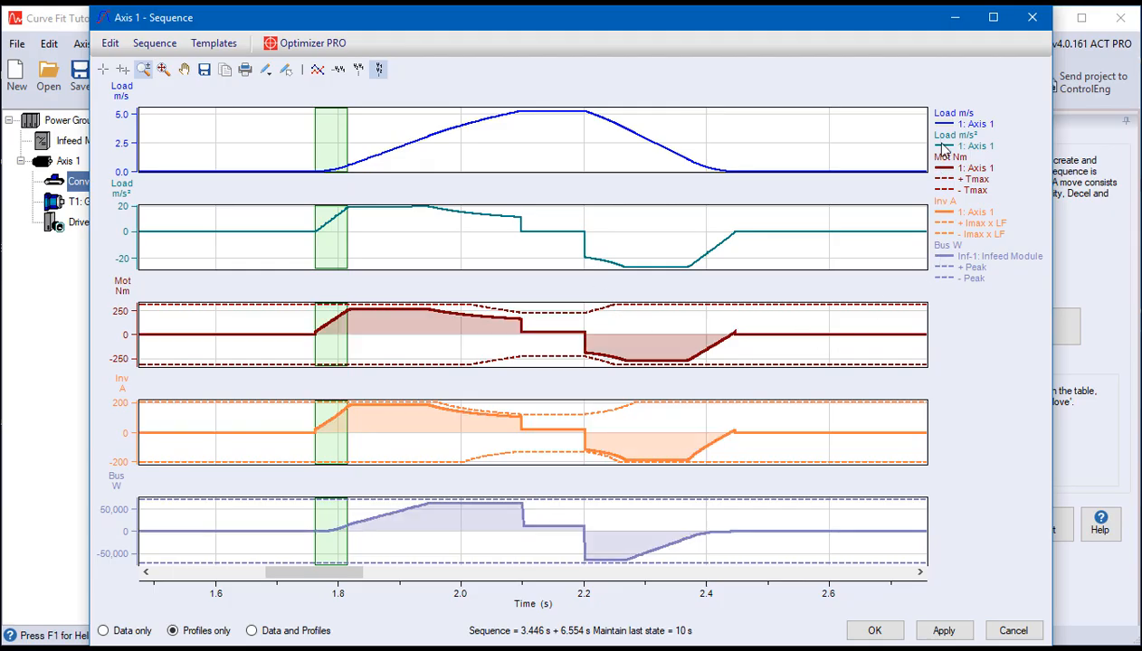
{"action": "left_click", "coordinate": [941, 168]}
{"action": "left_click", "coordinate": [941, 145]}
{"action": "left_click", "coordinate": [944, 124]}
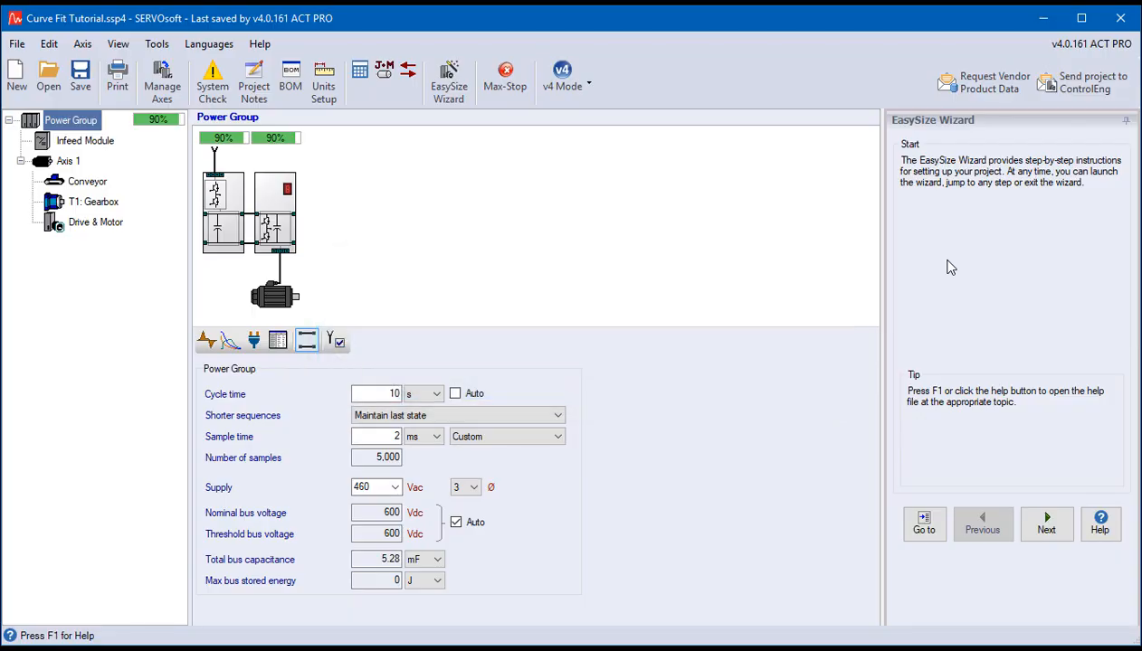
Step: Reload Curve Fit Tutorial.ssp4 from the recent projects and open the conveyor's motion sequence
{"action": "left_click", "coordinate": [17, 44]}
{"action": "mouse_move", "coordinate": [226, 127]}
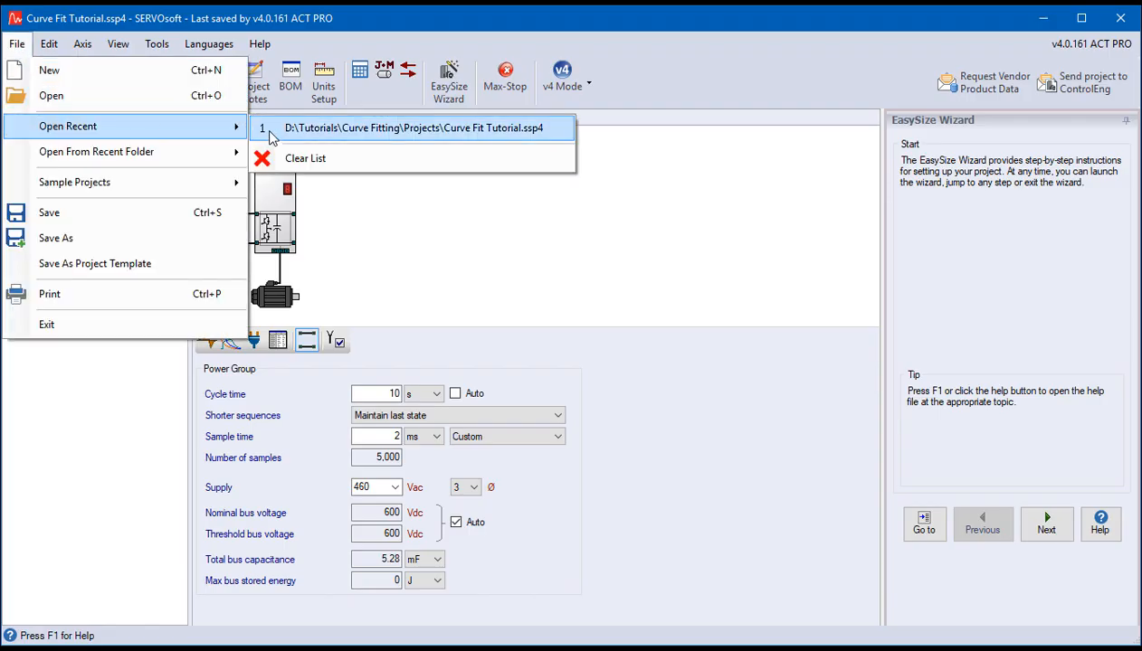
{"action": "left_click", "coordinate": [265, 128]}
{"action": "left_click", "coordinate": [89, 184]}
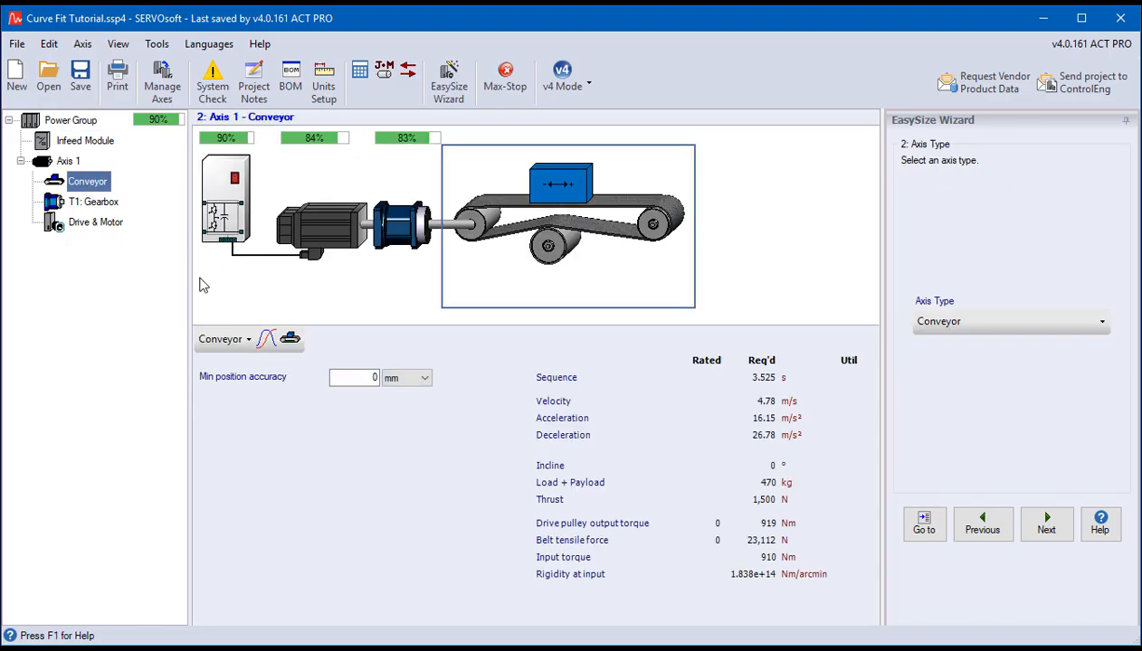
{"action": "left_click", "coordinate": [266, 341]}
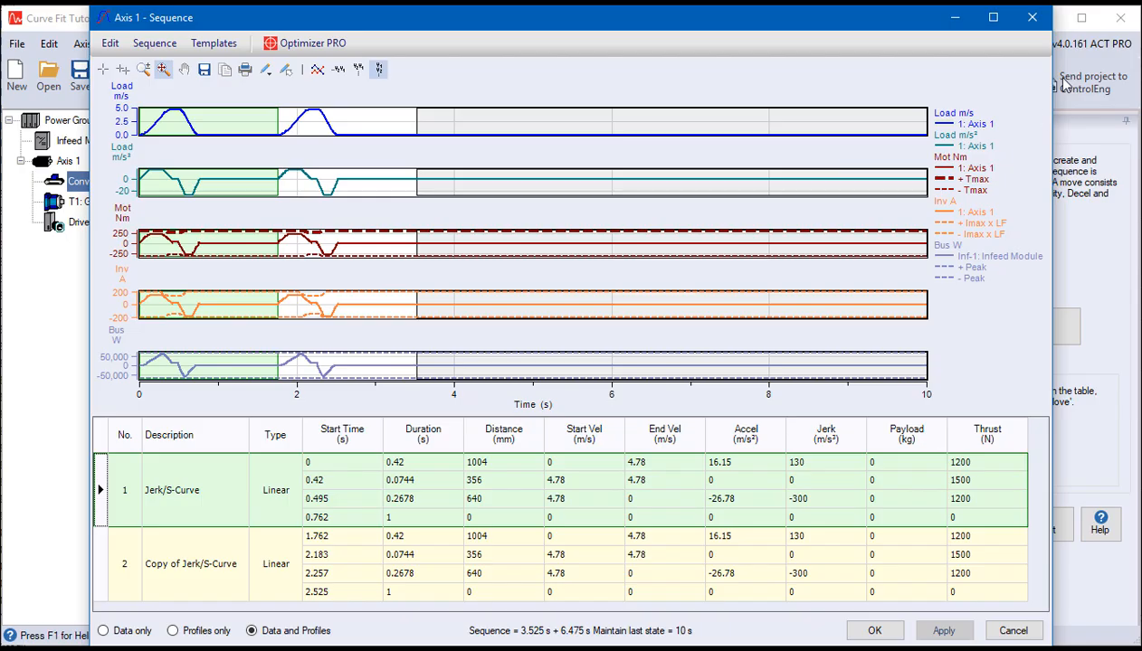
Step: Add the active axis's load thrust as Y scale 1 of the sequence plots and show only the profiles
{"action": "left_click", "coordinate": [317, 70]}
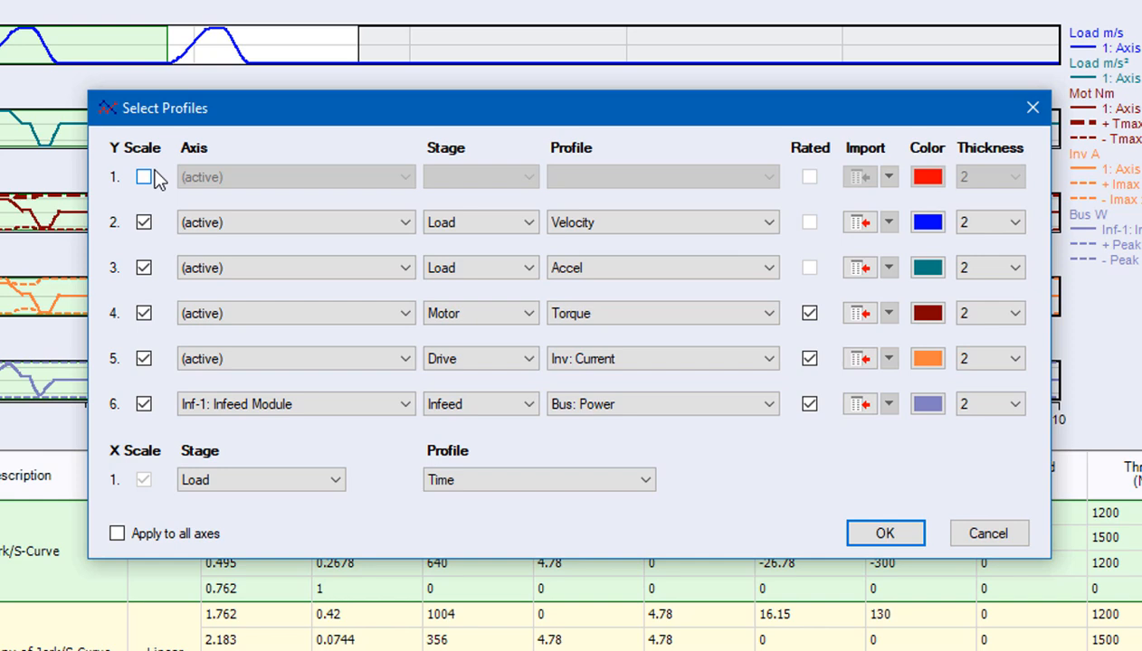
{"action": "left_click", "coordinate": [144, 178]}
{"action": "left_click", "coordinate": [439, 178]}
{"action": "left_click", "coordinate": [440, 192]}
{"action": "left_click", "coordinate": [586, 177]}
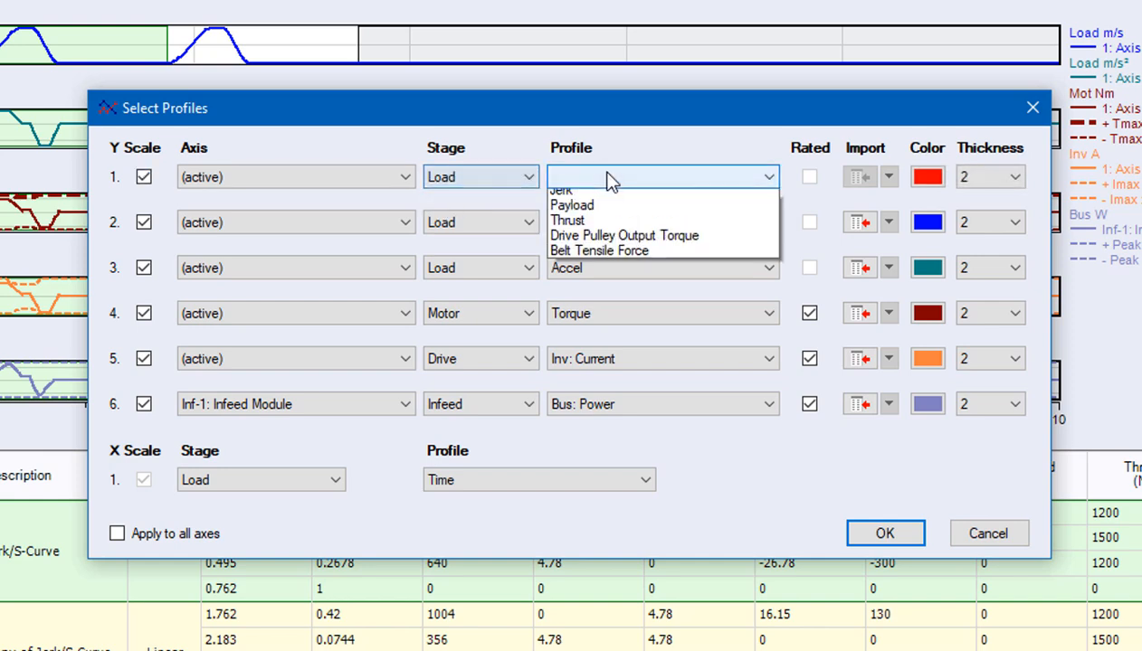
{"action": "left_click", "coordinate": [598, 277]}
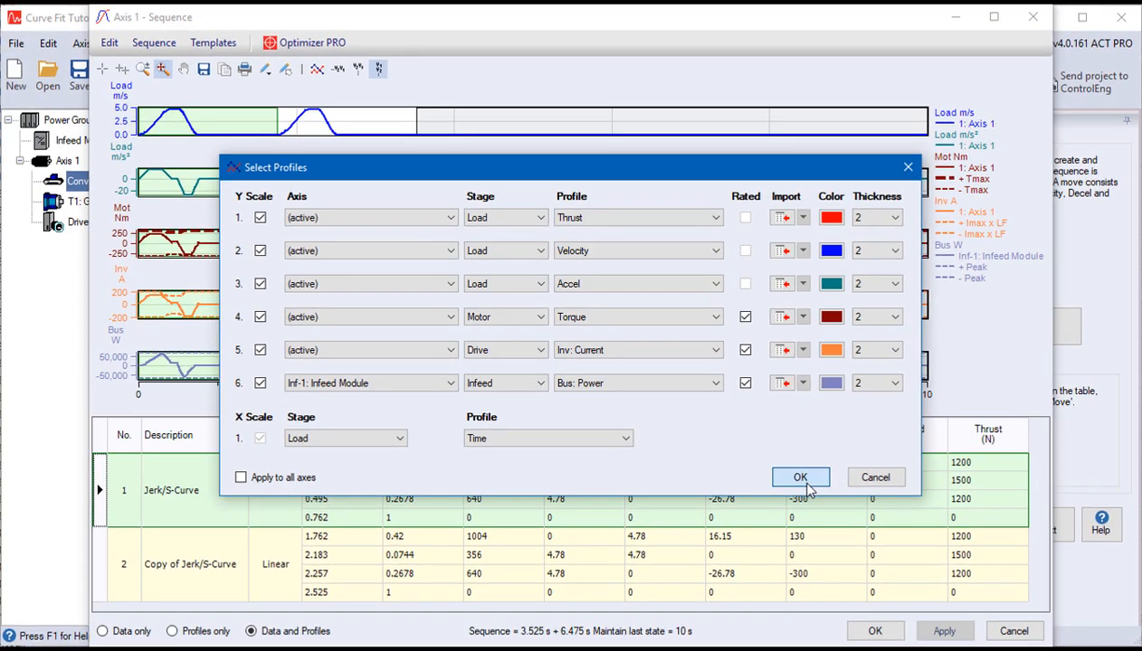
{"action": "left_click", "coordinate": [804, 482]}
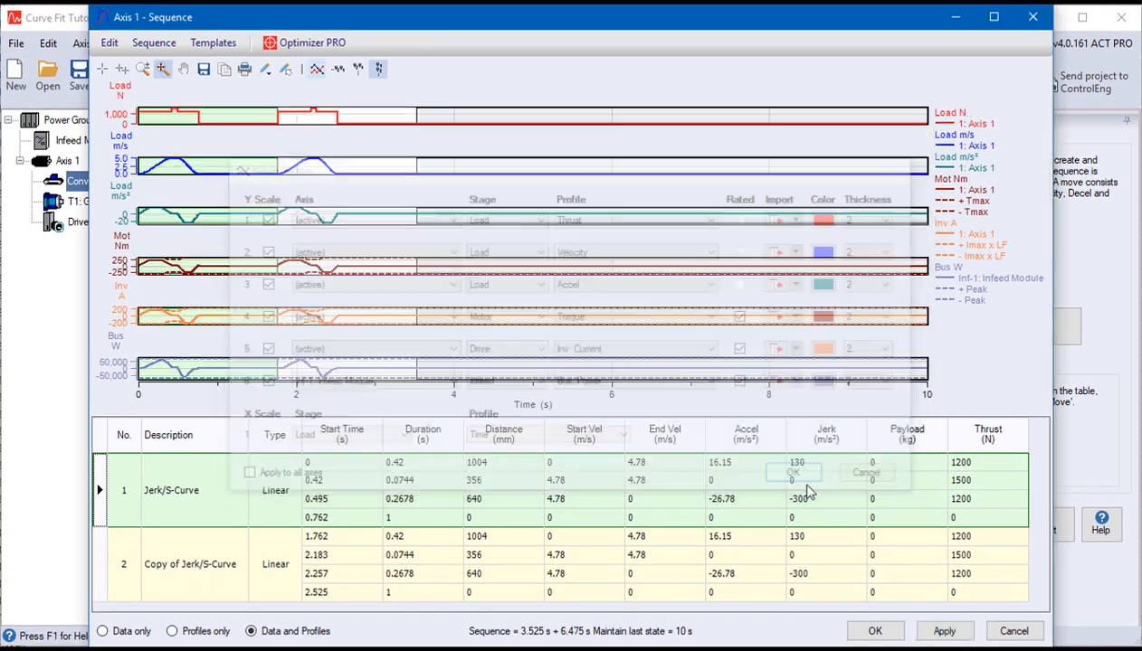
{"action": "left_click", "coordinate": [199, 633]}
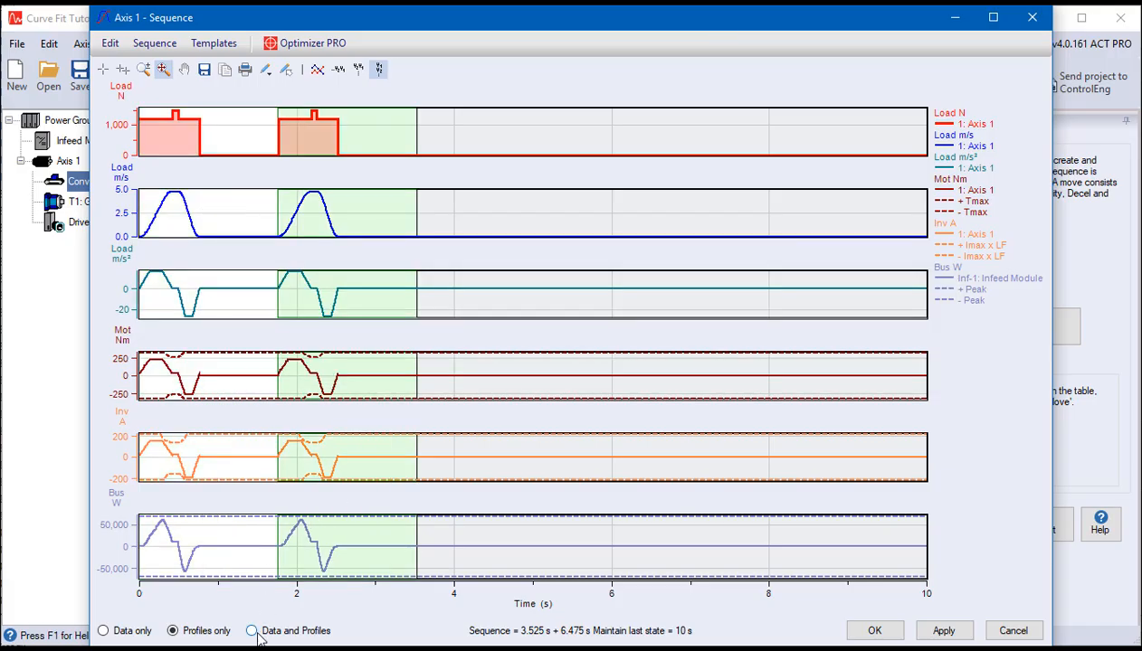
Step: Rename move 2 as Curve Fit, define its thrust by the function 500+1000*SIN(VEL/MAXVELCYC*2*PI)^2, and view only the profiles
{"action": "left_click", "coordinate": [252, 631]}
{"action": "right_click", "coordinate": [207, 539]}
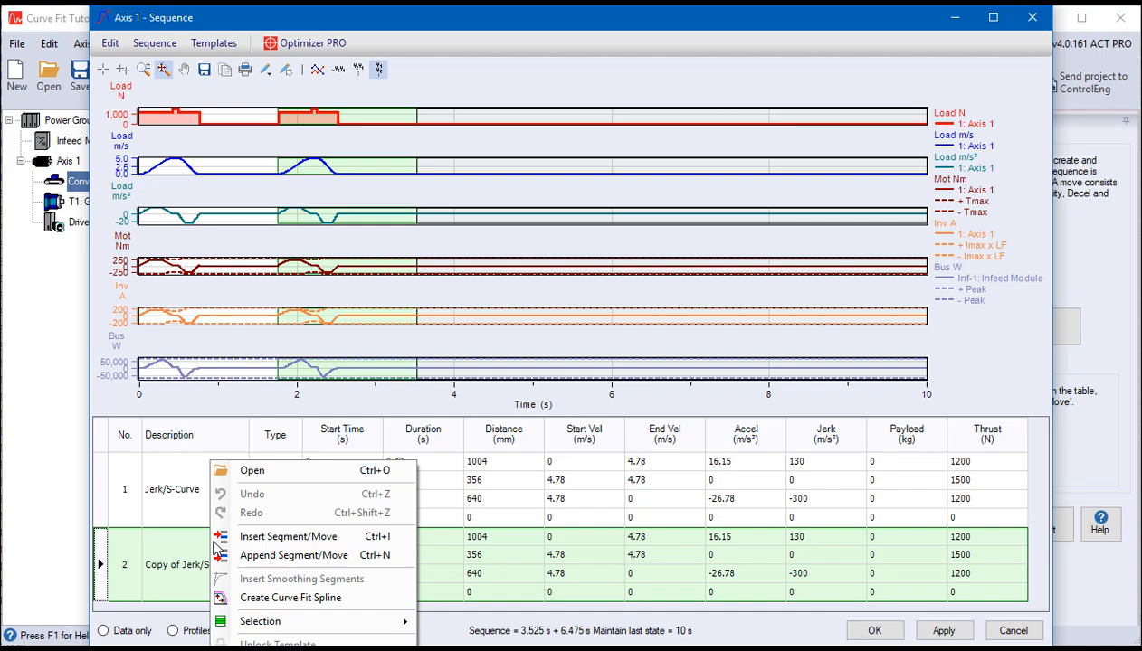
{"action": "left_click", "coordinate": [252, 471]}
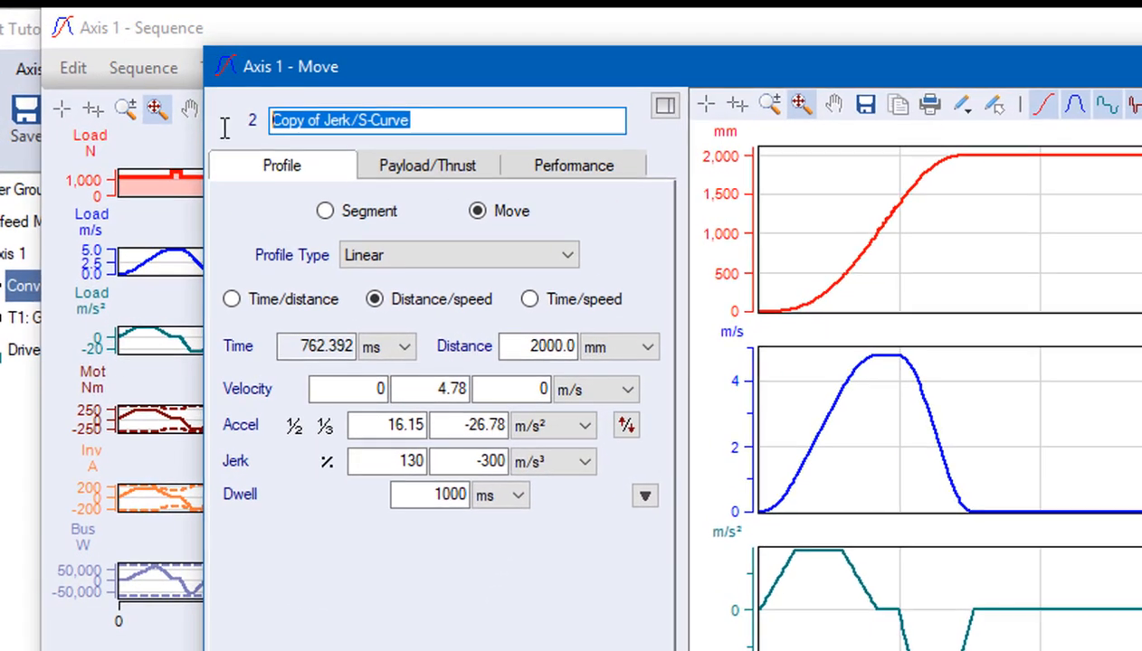
{"action": "type", "text": "Curv"}
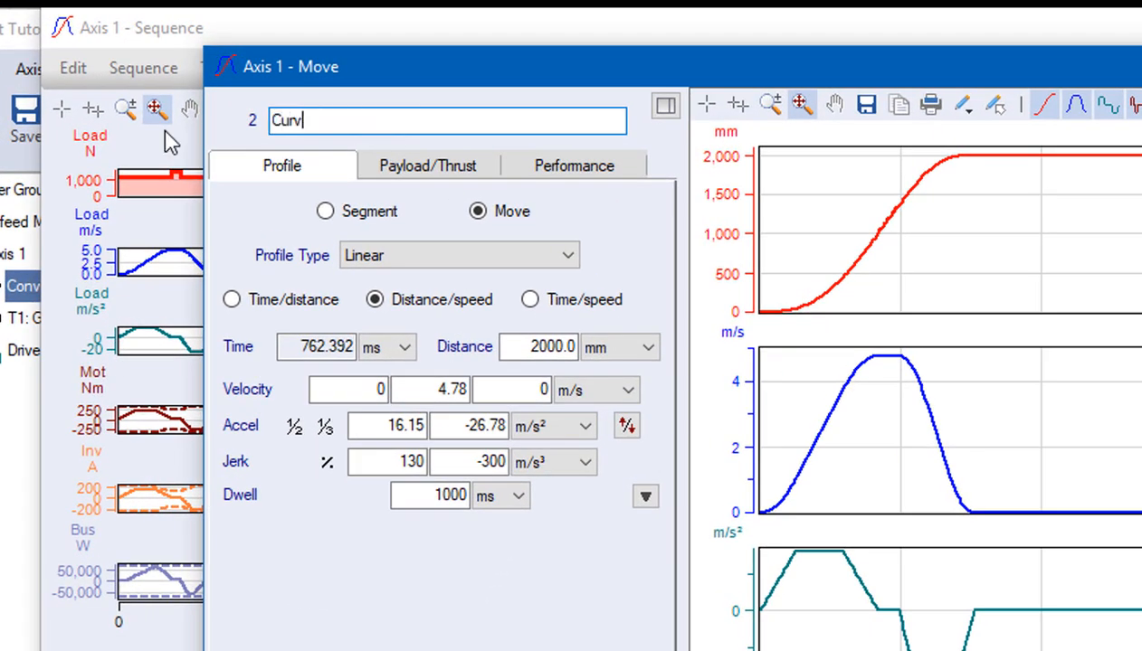
{"action": "type", "text": "e Fit"}
{"action": "left_click", "coordinate": [421, 167]}
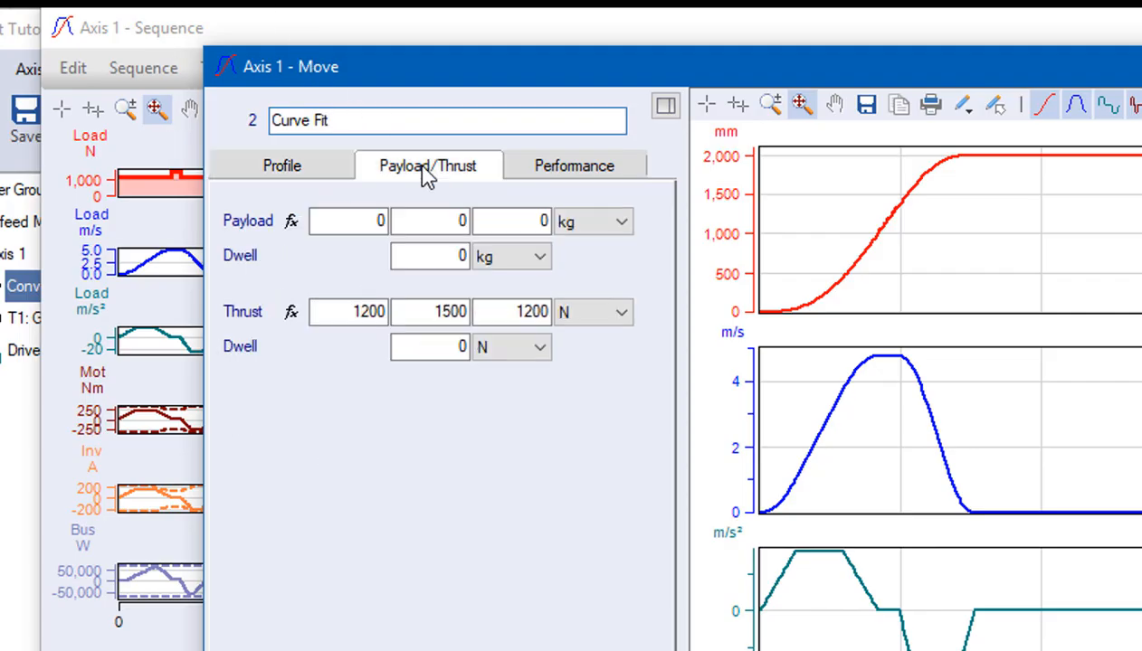
{"action": "left_click", "coordinate": [291, 312]}
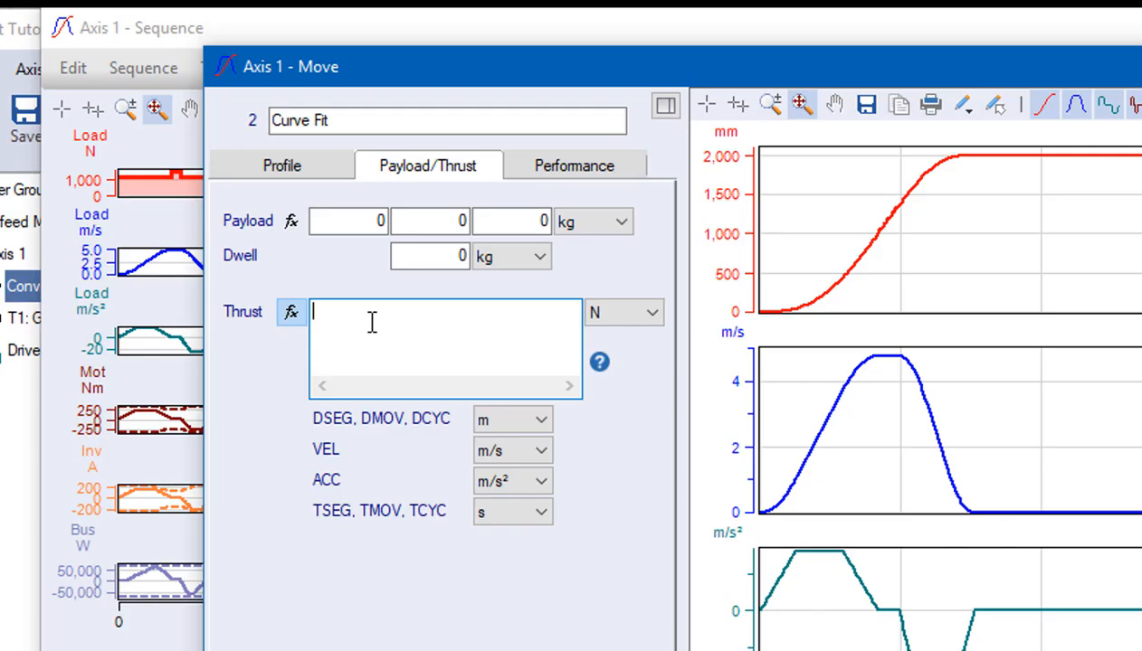
{"action": "key", "text": "ctrl+v"}
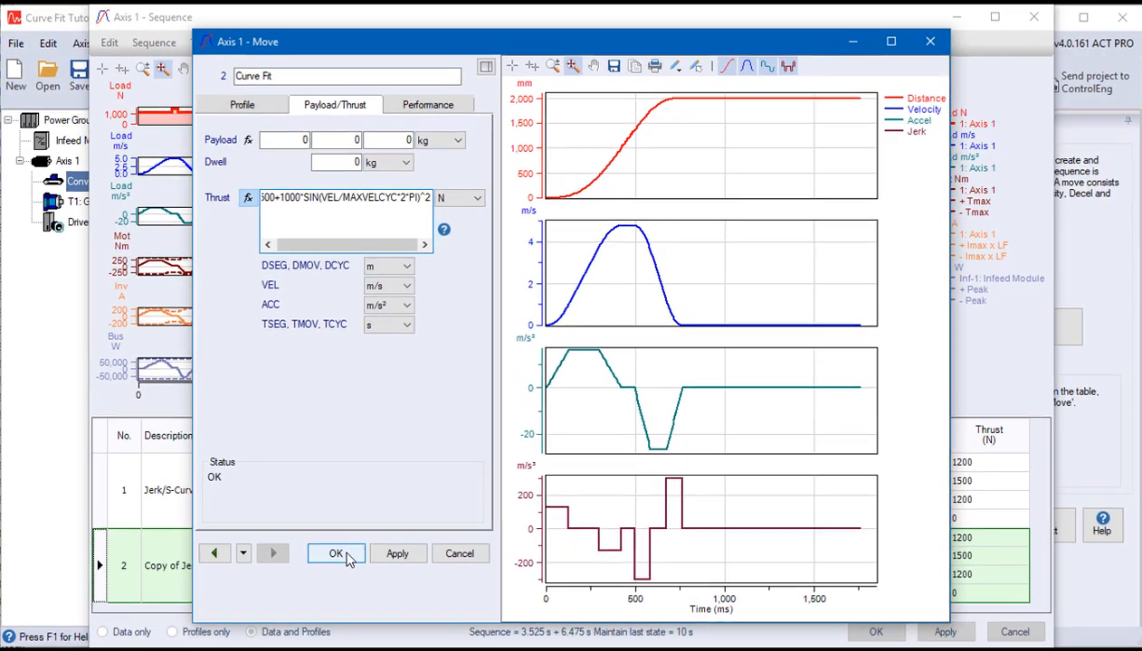
{"action": "left_click", "coordinate": [336, 553]}
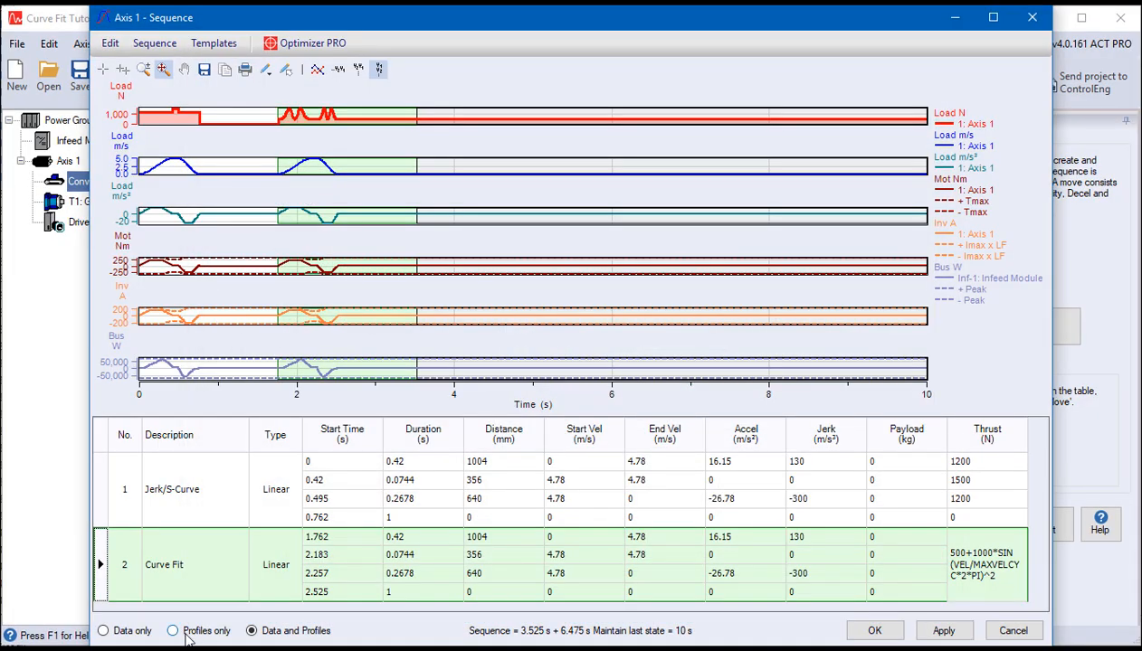
{"action": "left_click", "coordinate": [186, 635]}
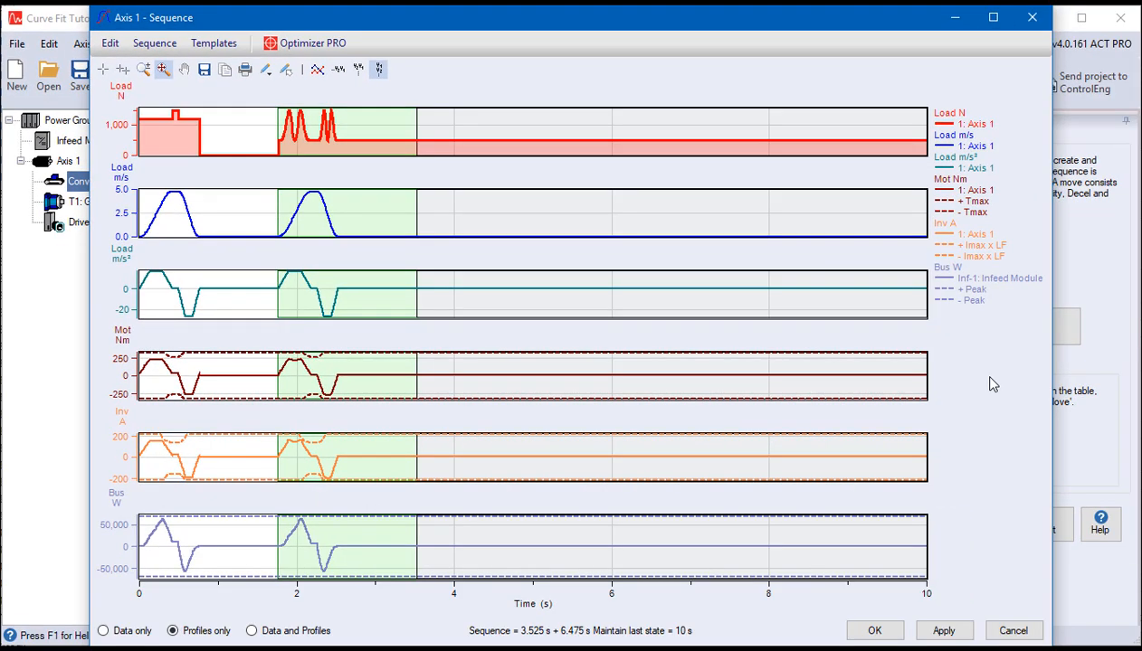
Step: Create and save a curve fit spline for the Curve Fit move with accuracy set to Better (slower)
{"action": "left_click", "coordinate": [252, 631]}
{"action": "right_click", "coordinate": [233, 545]}
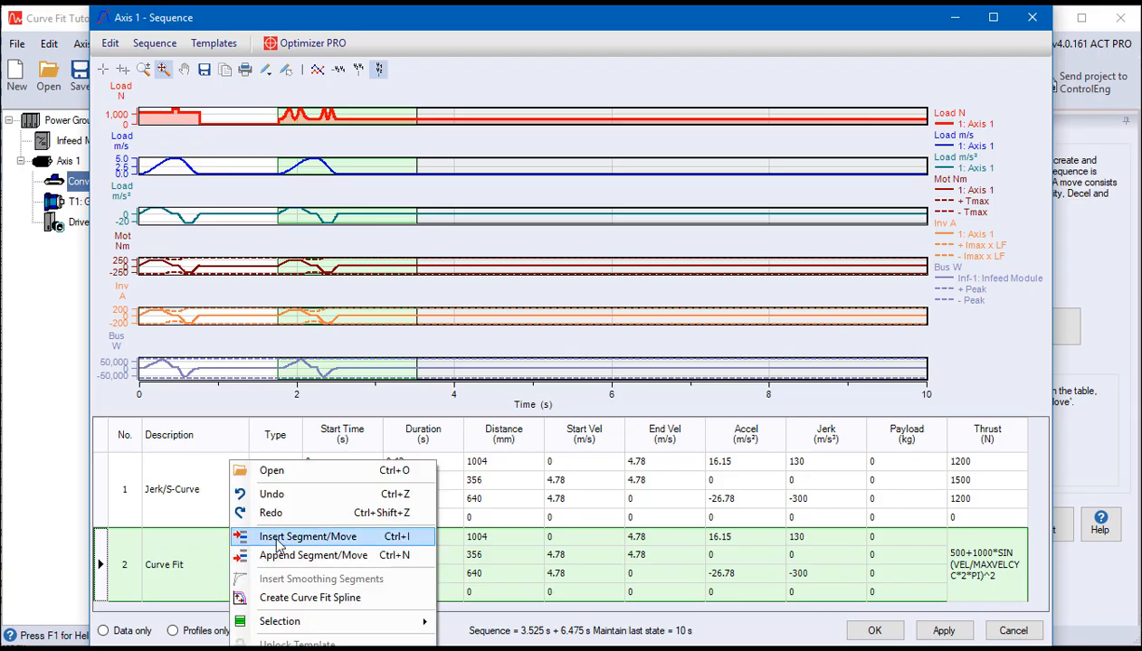
{"action": "left_click", "coordinate": [297, 599]}
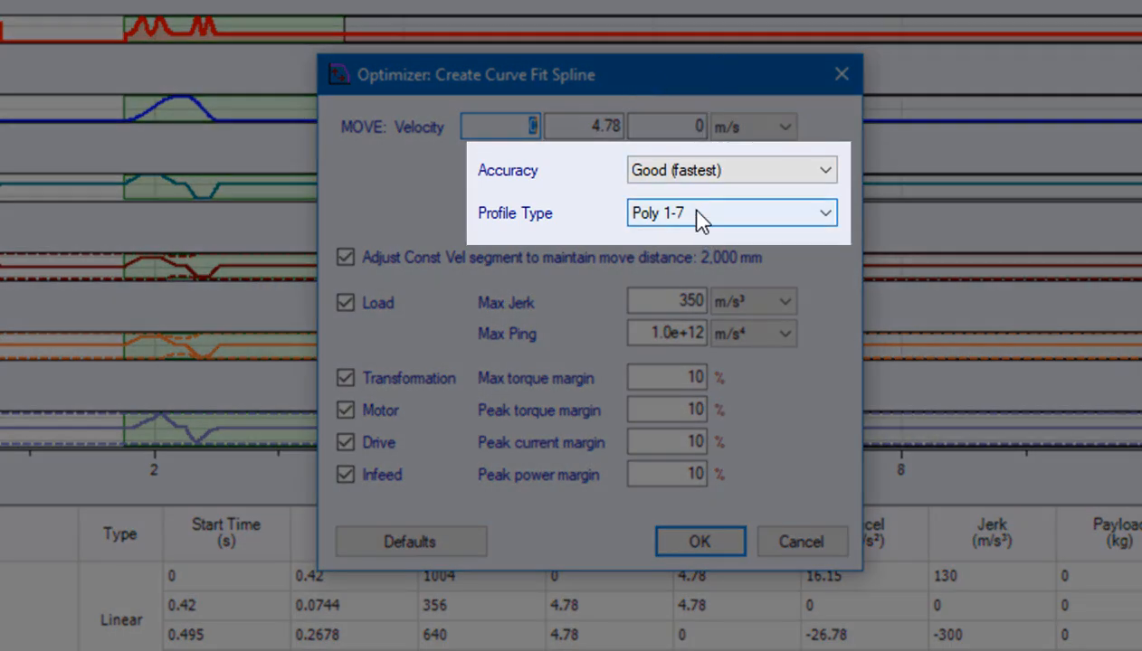
{"action": "left_click", "coordinate": [679, 175]}
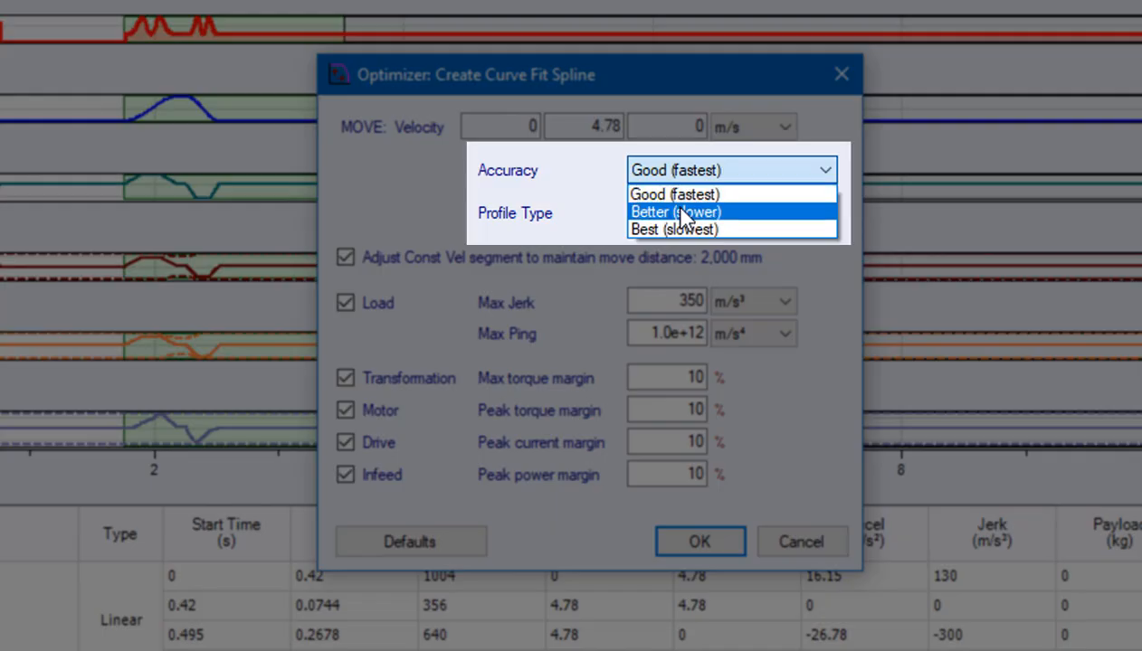
{"action": "left_click", "coordinate": [680, 215]}
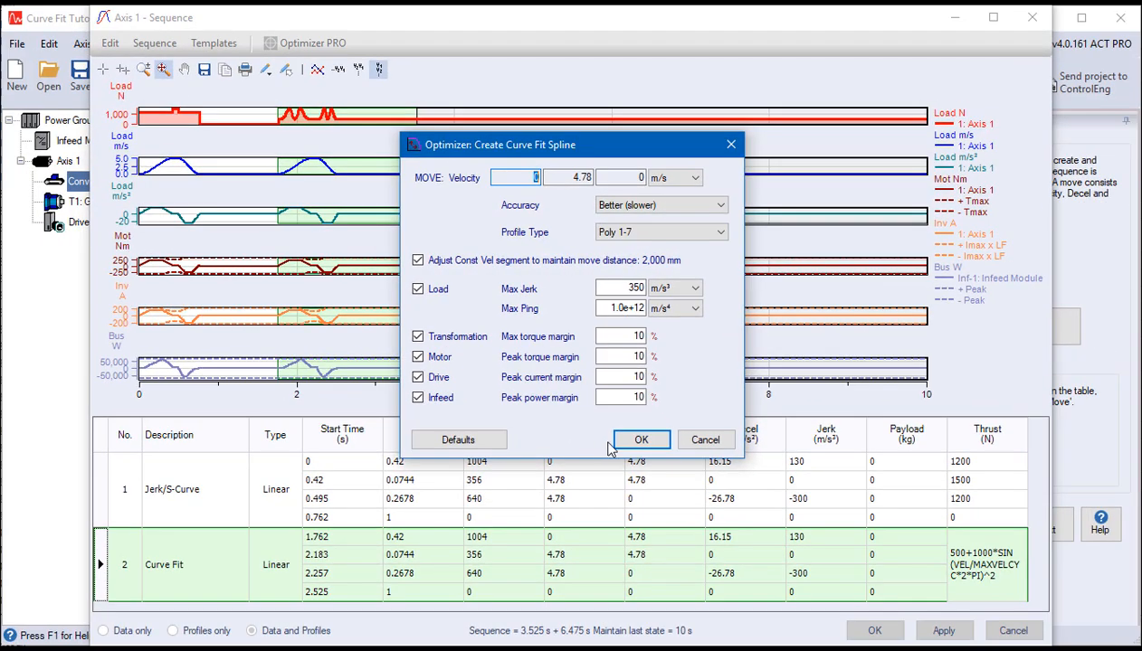
{"action": "left_click", "coordinate": [638, 443]}
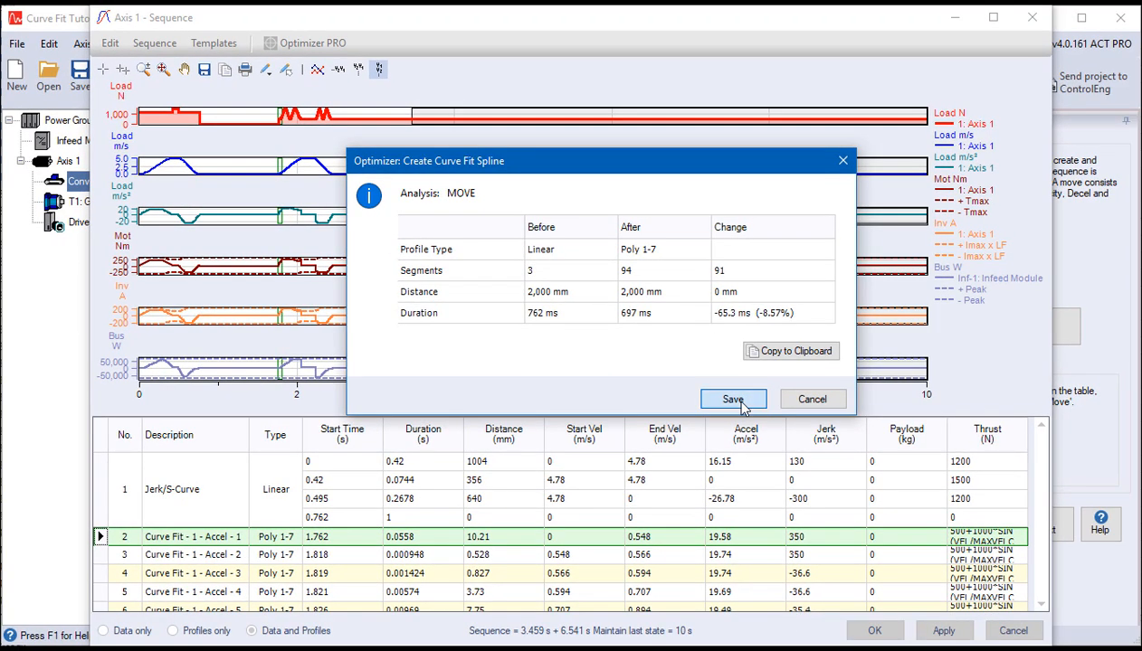
{"action": "left_click", "coordinate": [733, 399]}
Step: Inspect the optimized second move's profiles up close, and accept the sequence
{"action": "left_click", "coordinate": [204, 630]}
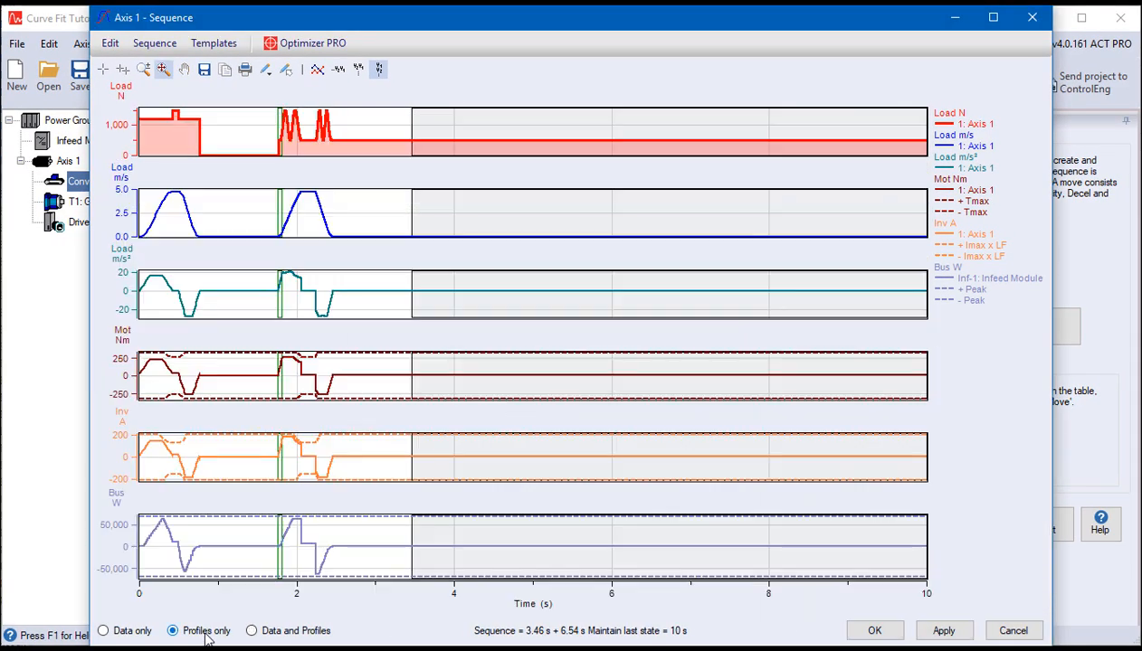
{"action": "left_click", "coordinate": [143, 68]}
{"action": "left_click_drag", "start_coordinate": [261, 91], "coordinate": [368, 270]}
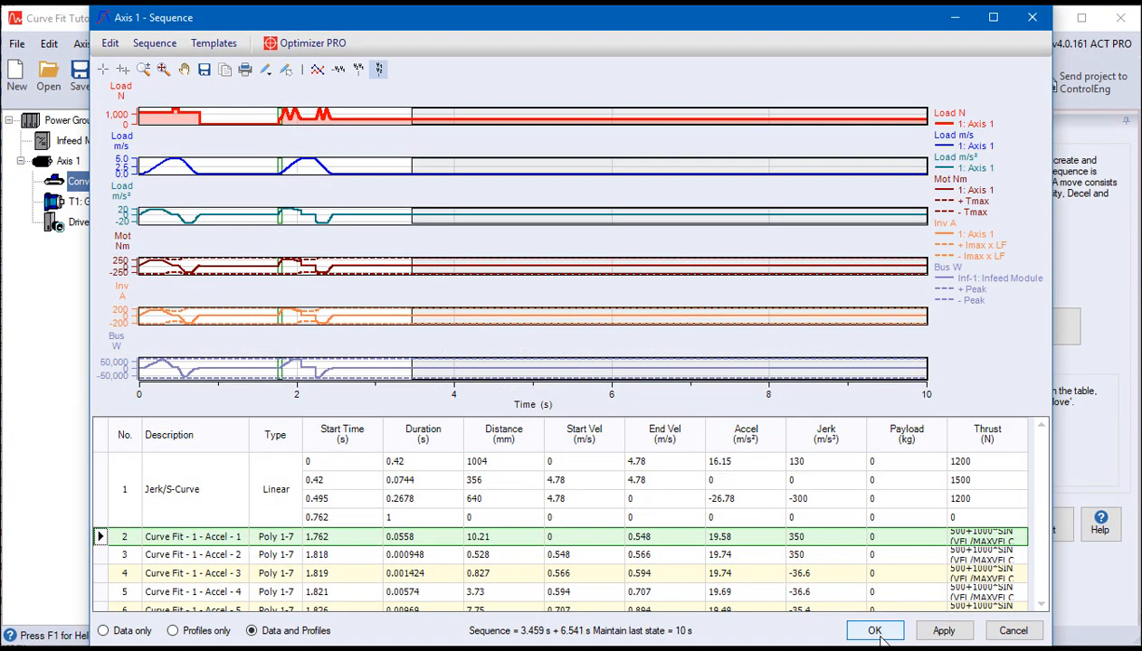
{"action": "left_click", "coordinate": [876, 631]}
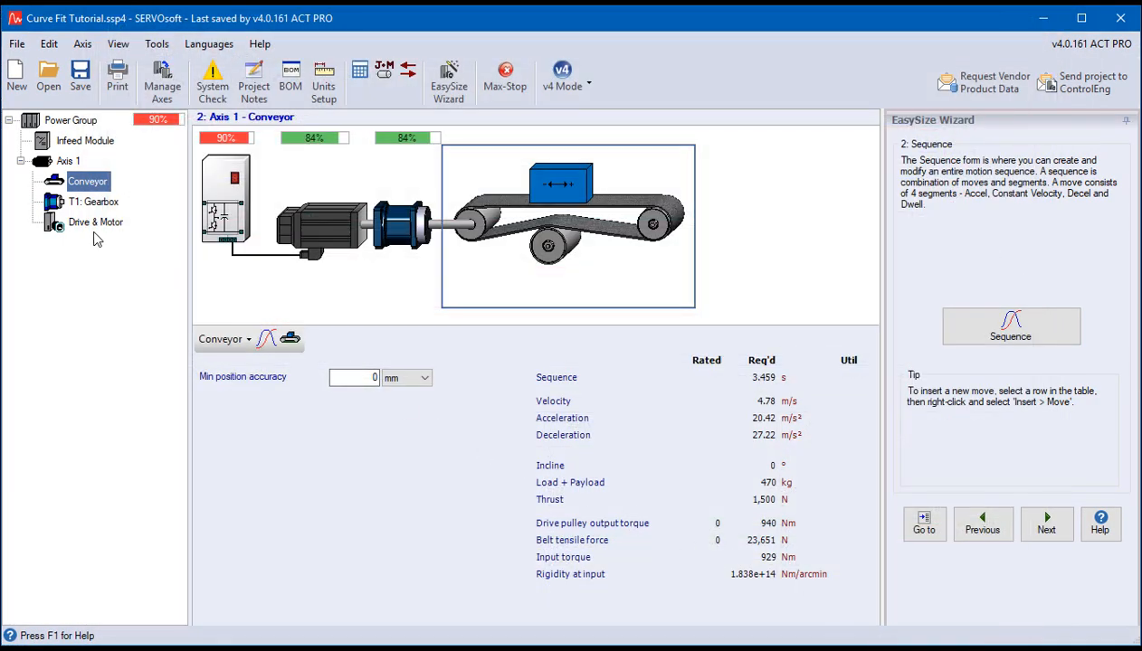
Step: Open the motor and inverter performance chart, show only the 2 - 95 Spline curves with the inverter limits, and highlight the spline
{"action": "left_click", "coordinate": [86, 224]}
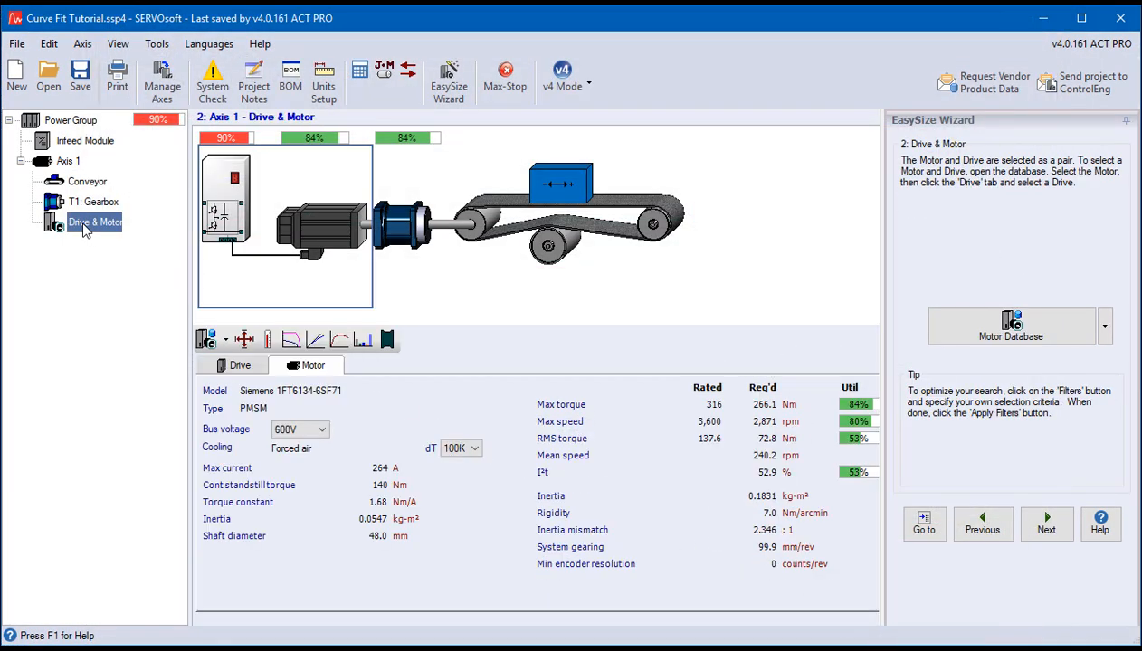
{"action": "left_click", "coordinate": [290, 339]}
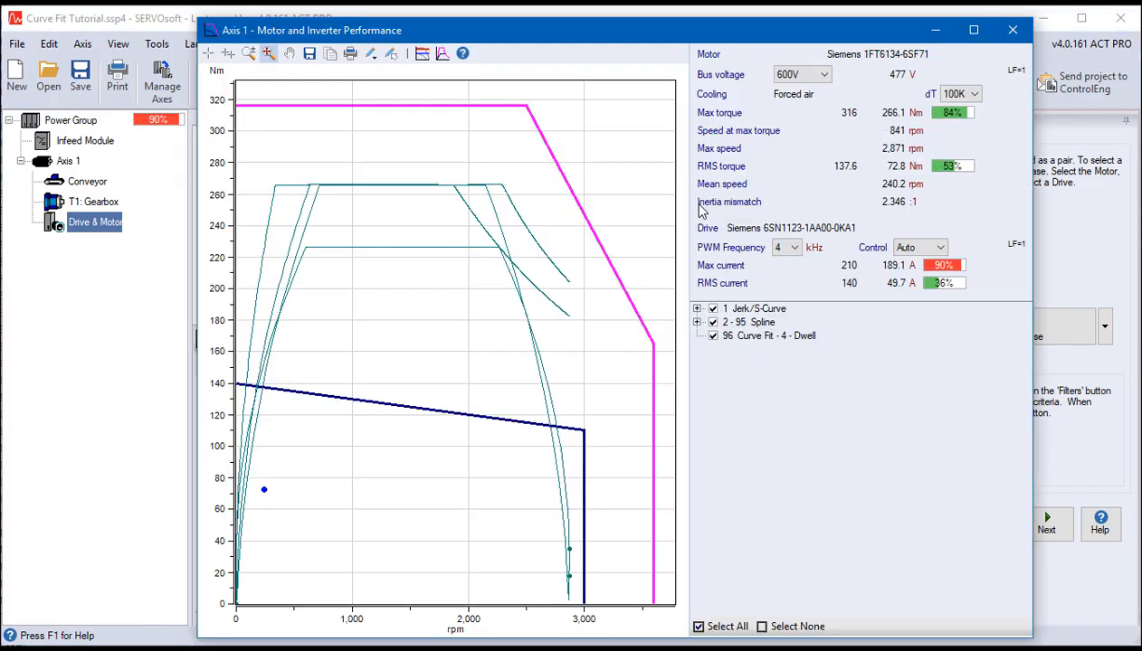
{"action": "left_click", "coordinate": [712, 336]}
{"action": "left_click", "coordinate": [712, 308]}
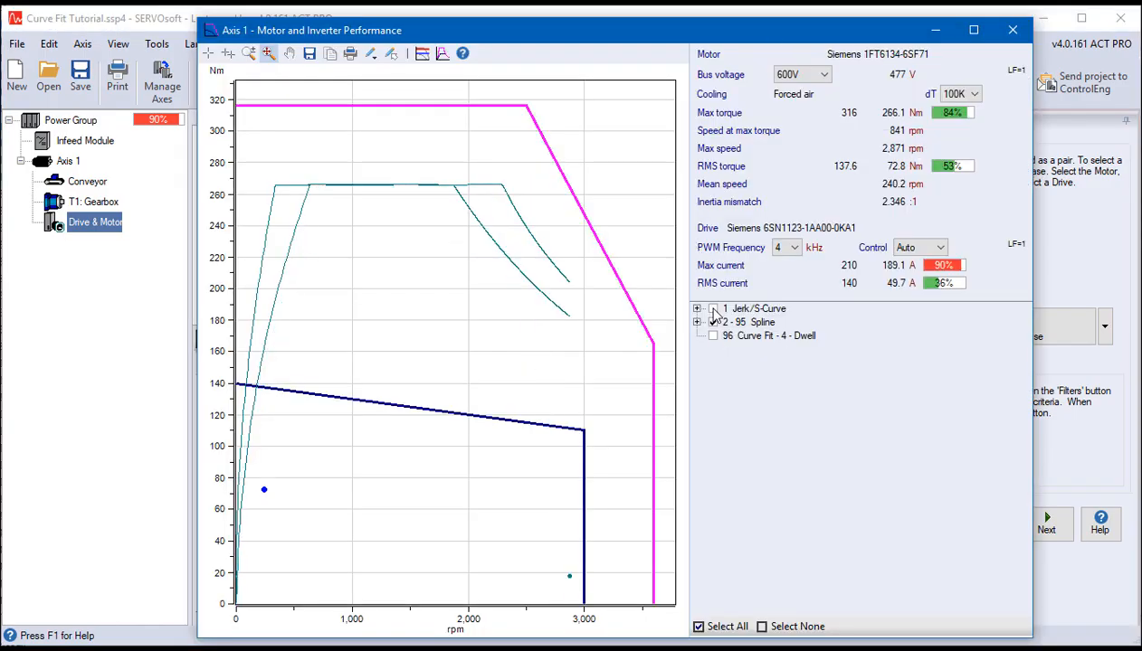
{"action": "left_click", "coordinate": [712, 322]}
{"action": "left_click", "coordinate": [421, 53]}
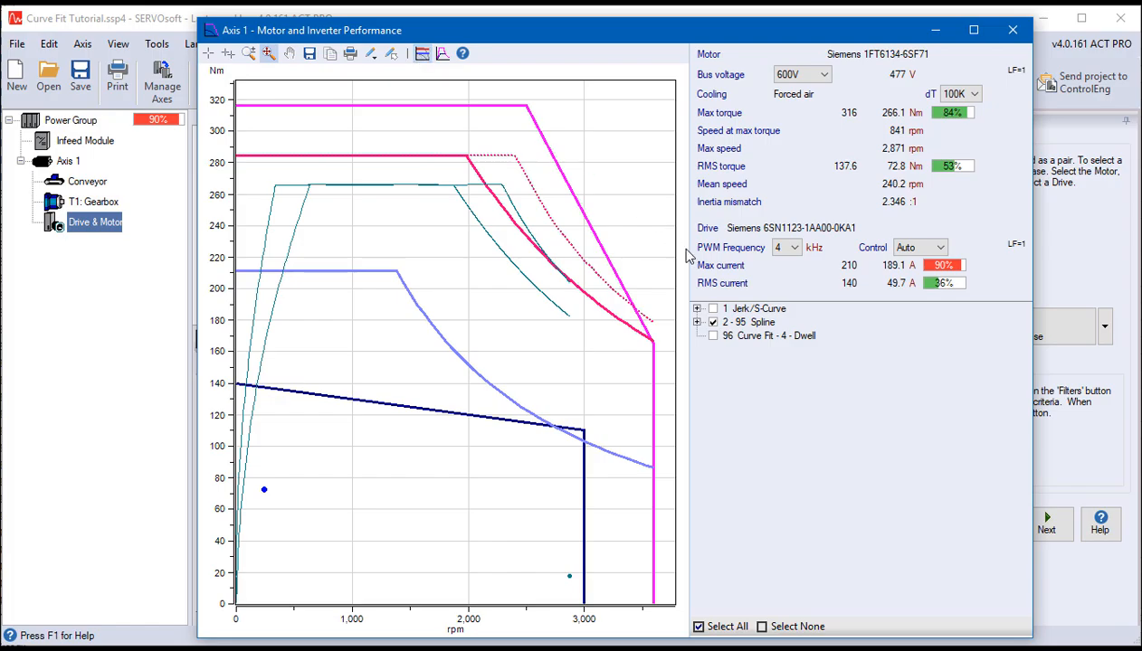
{"action": "left_click", "coordinate": [743, 323]}
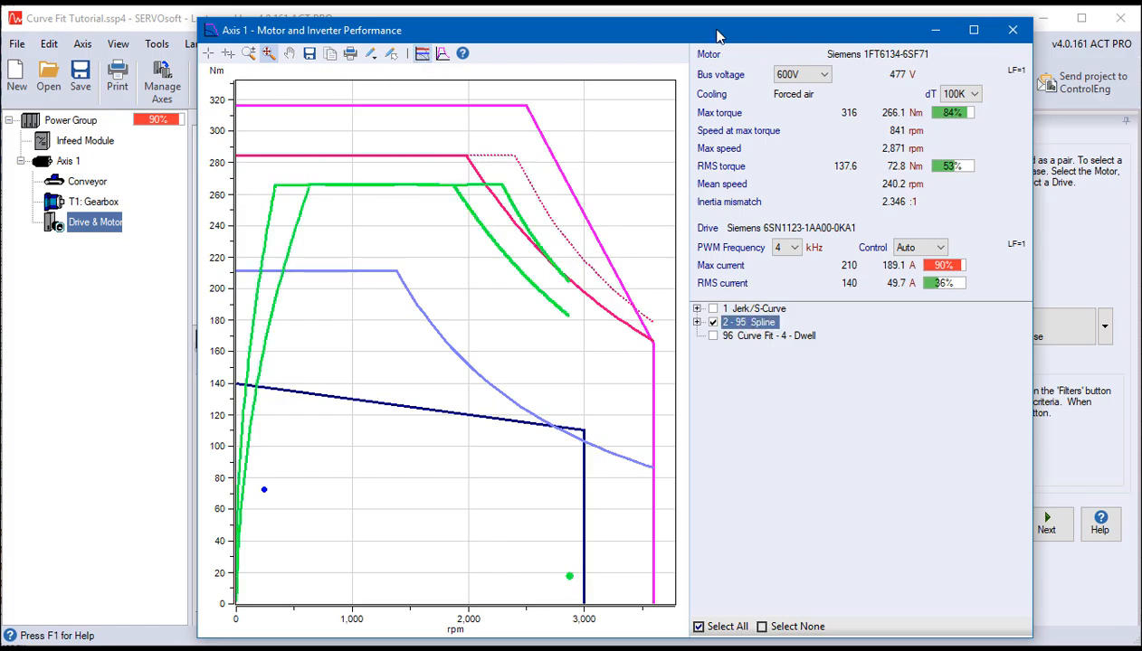